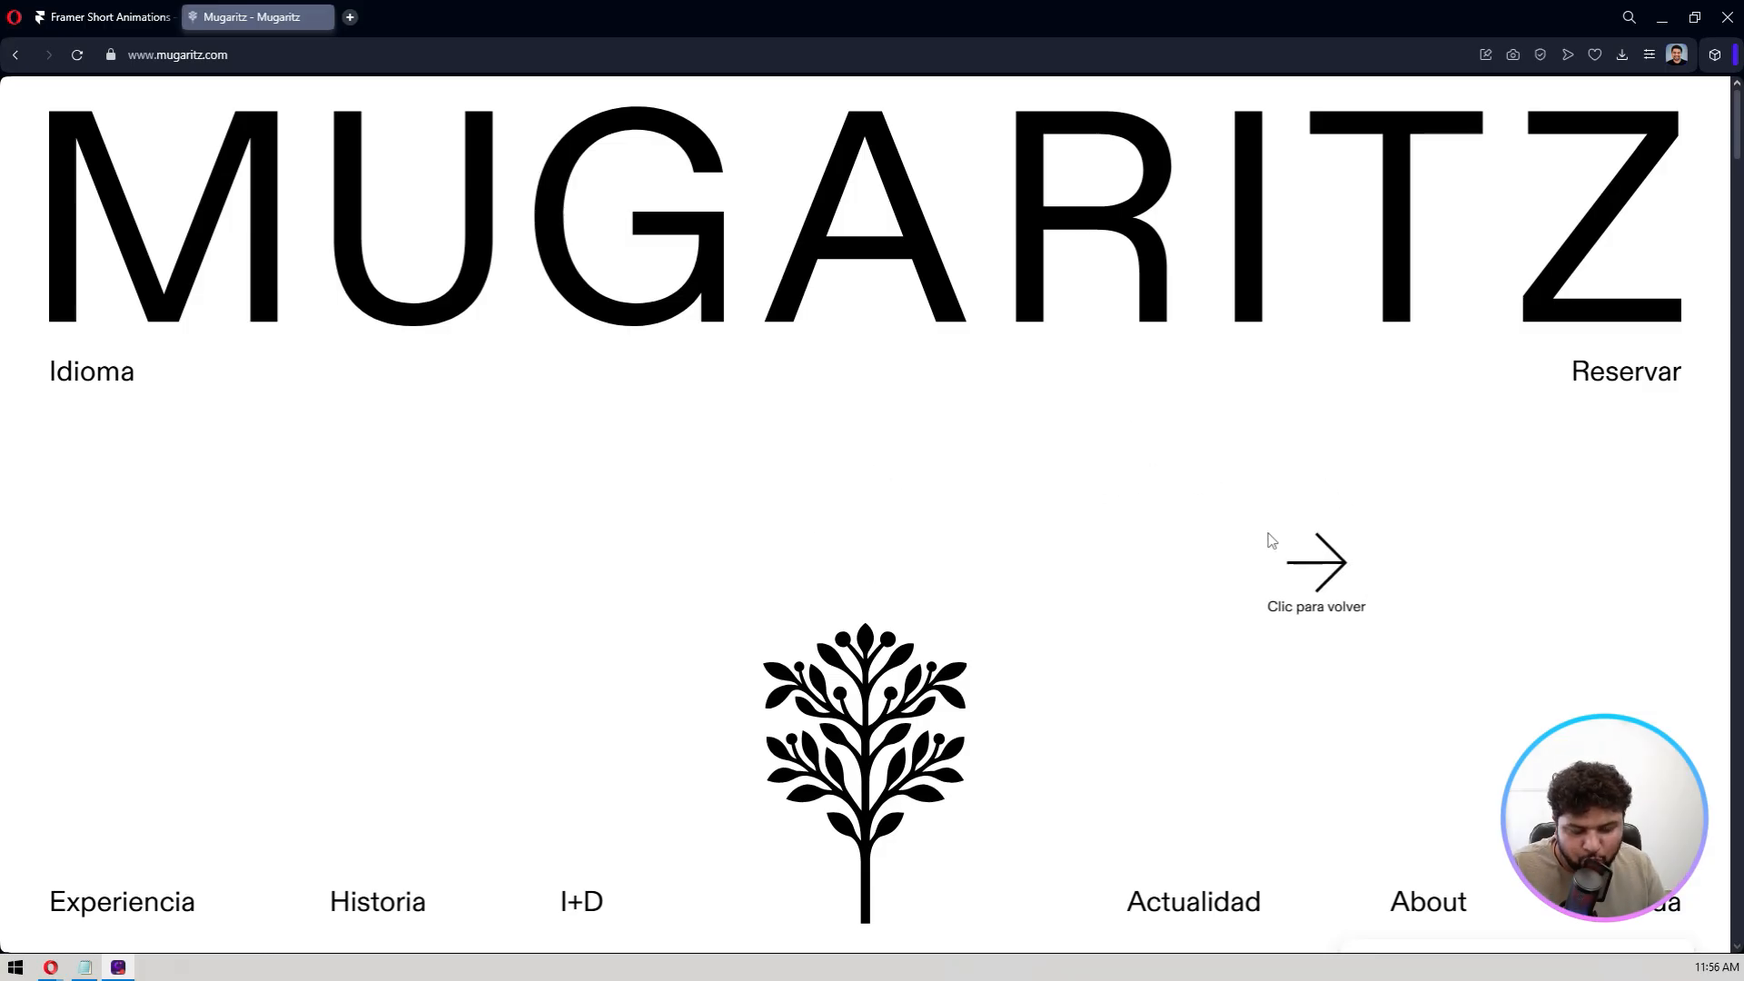
- Examine how the tree logo and menu animate on scroll on the Mugaritz homepage, and return to its top
scroll(1104, 460, down, 3)
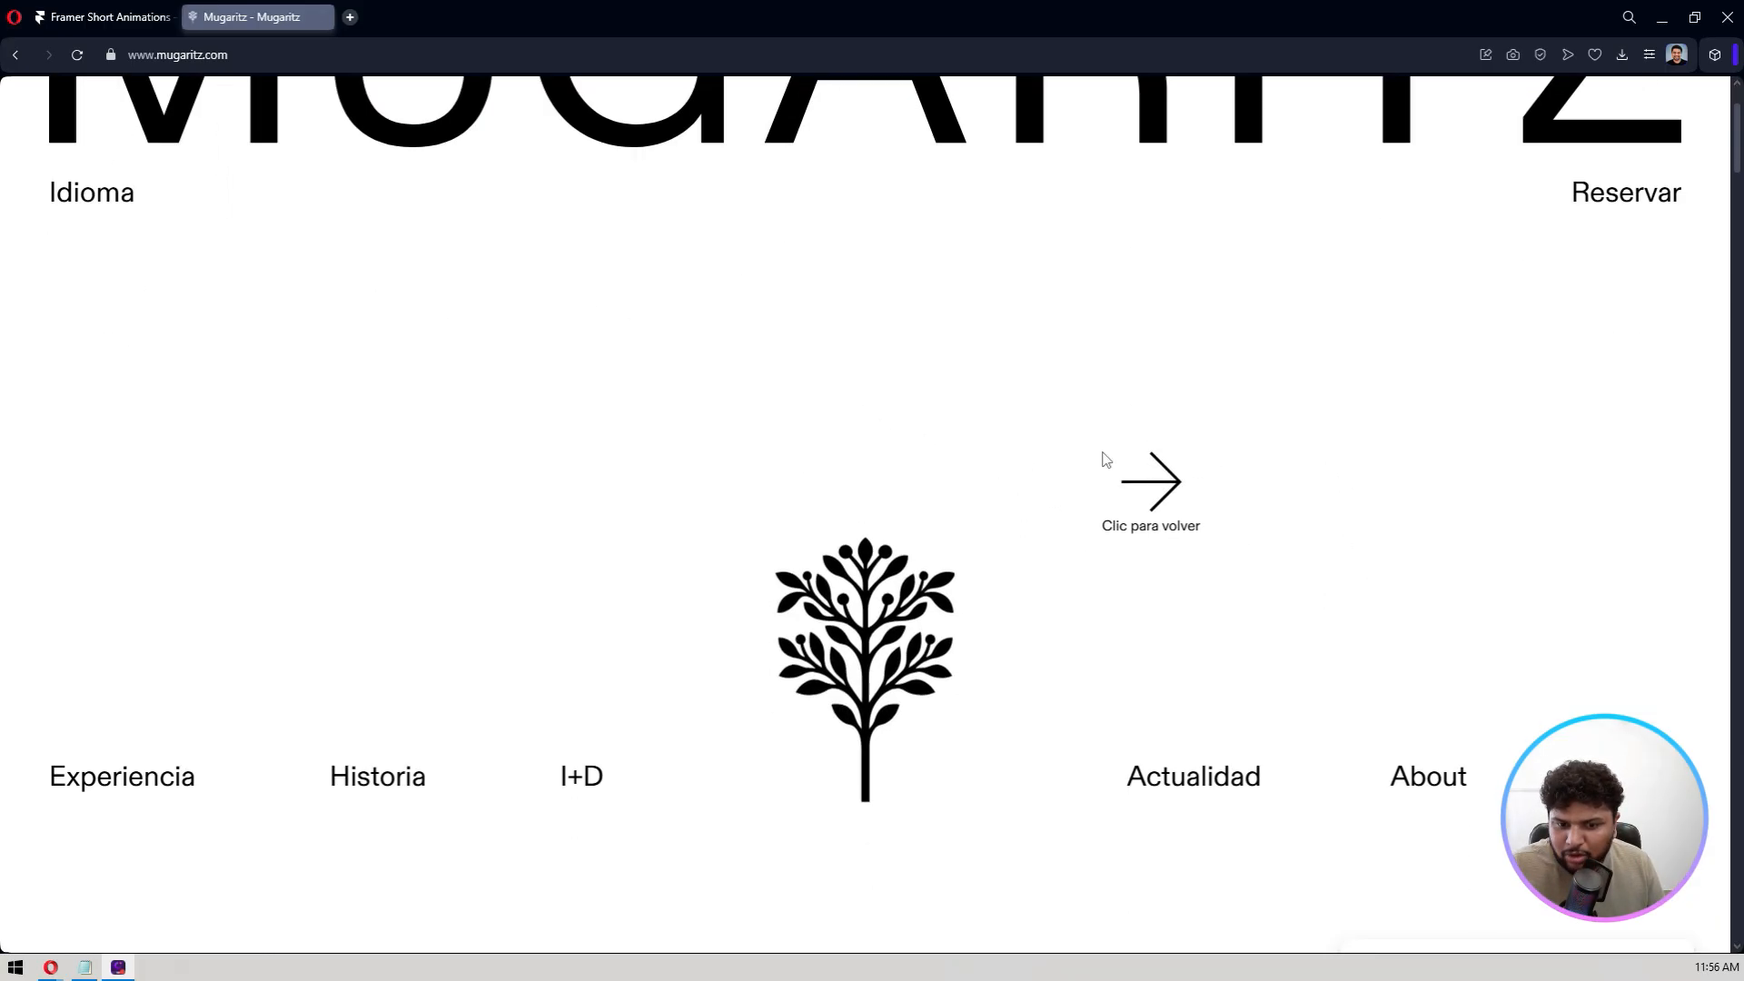
scroll(1105, 460, down, 1)
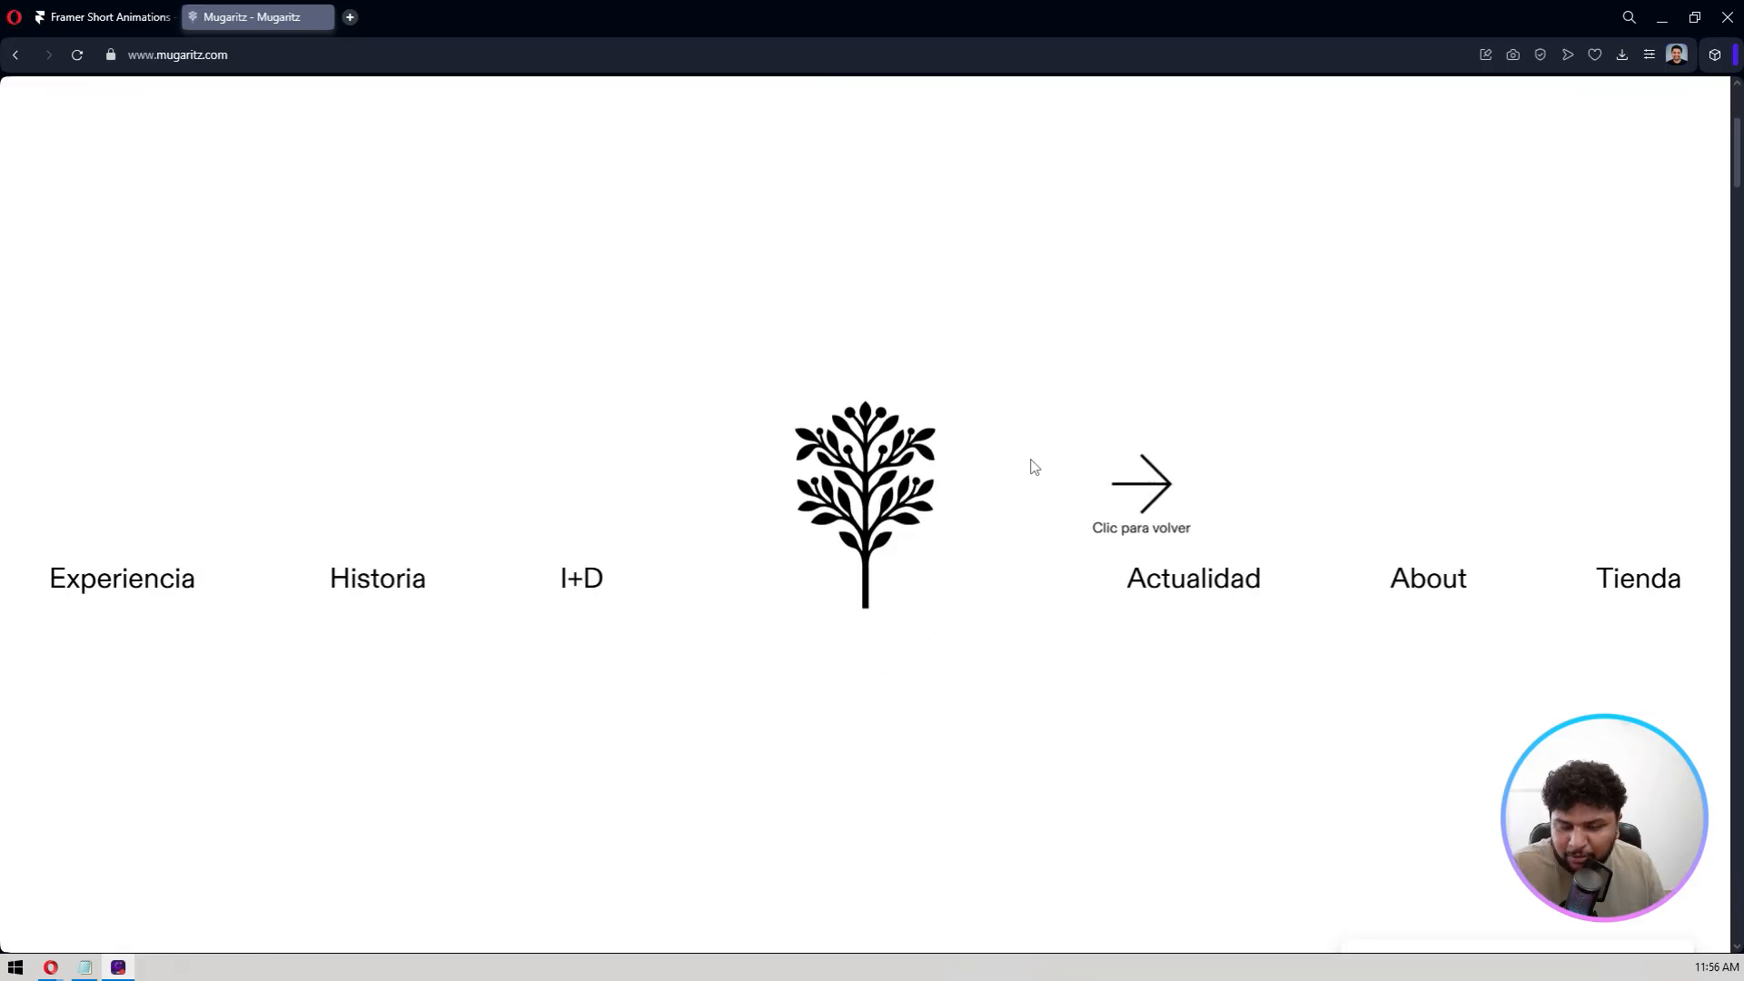
scroll(1014, 338, down, 3)
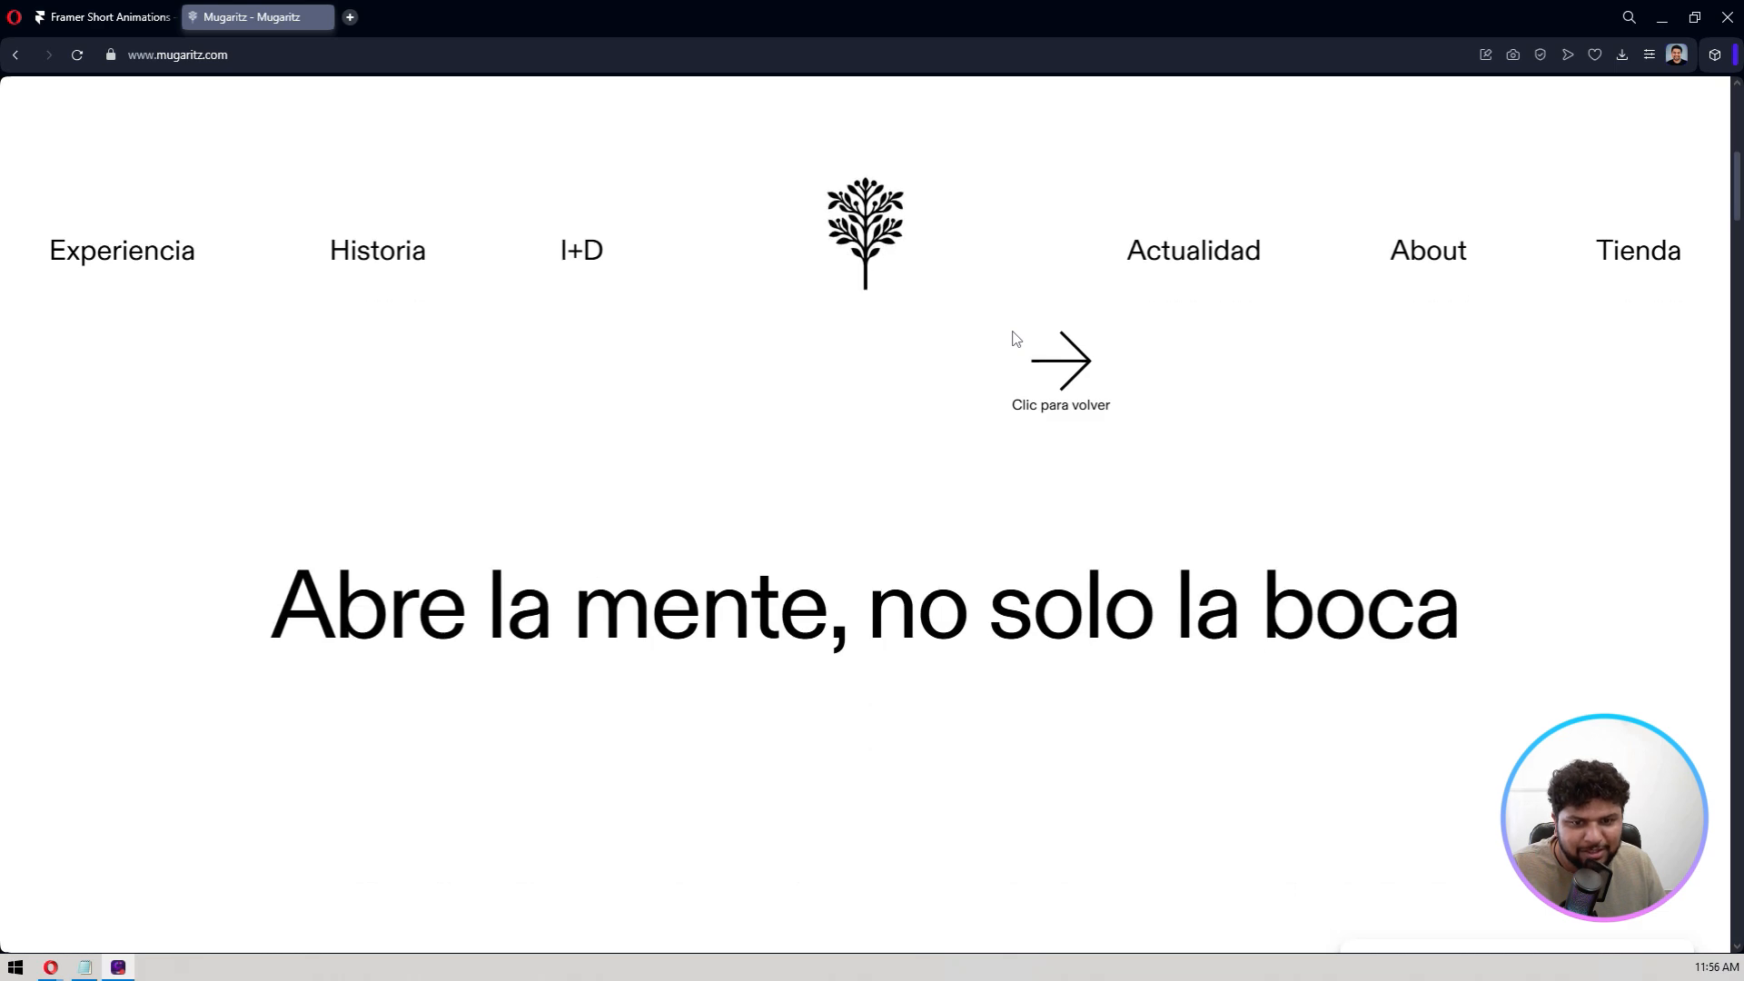
scroll(1016, 339, up, 3)
scroll(1014, 338, up, 4)
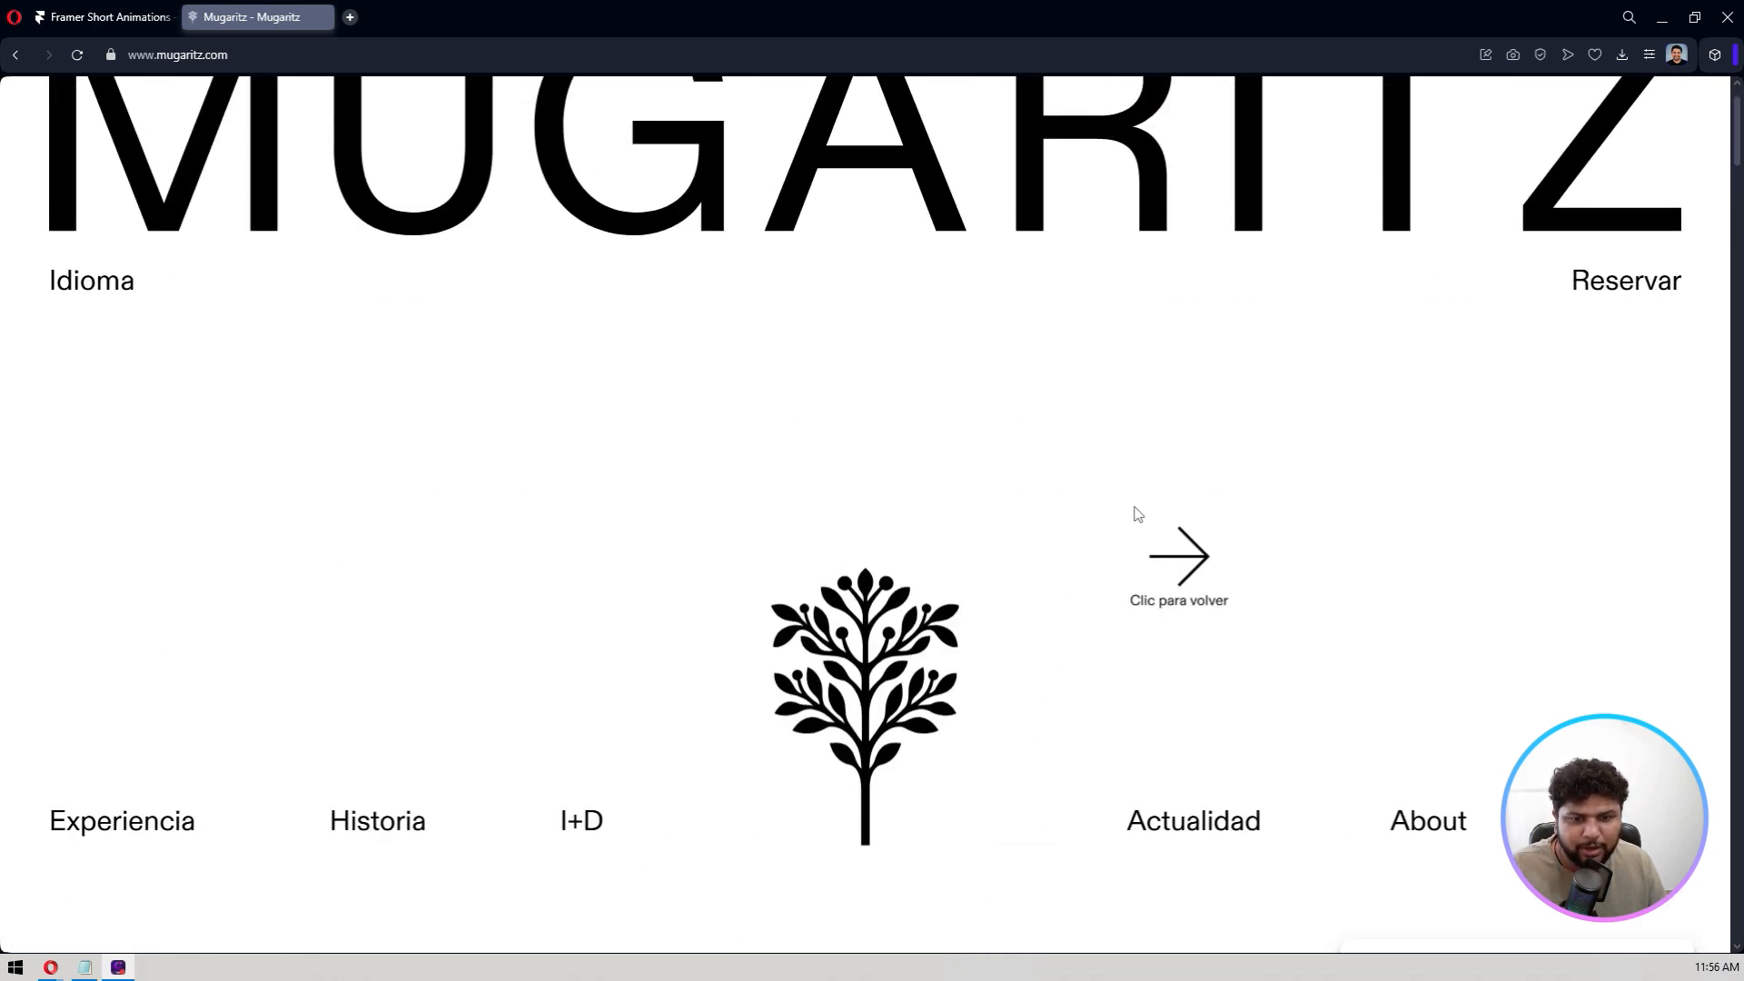
scroll(1131, 511, down, 4)
scroll(1107, 520, down, 2)
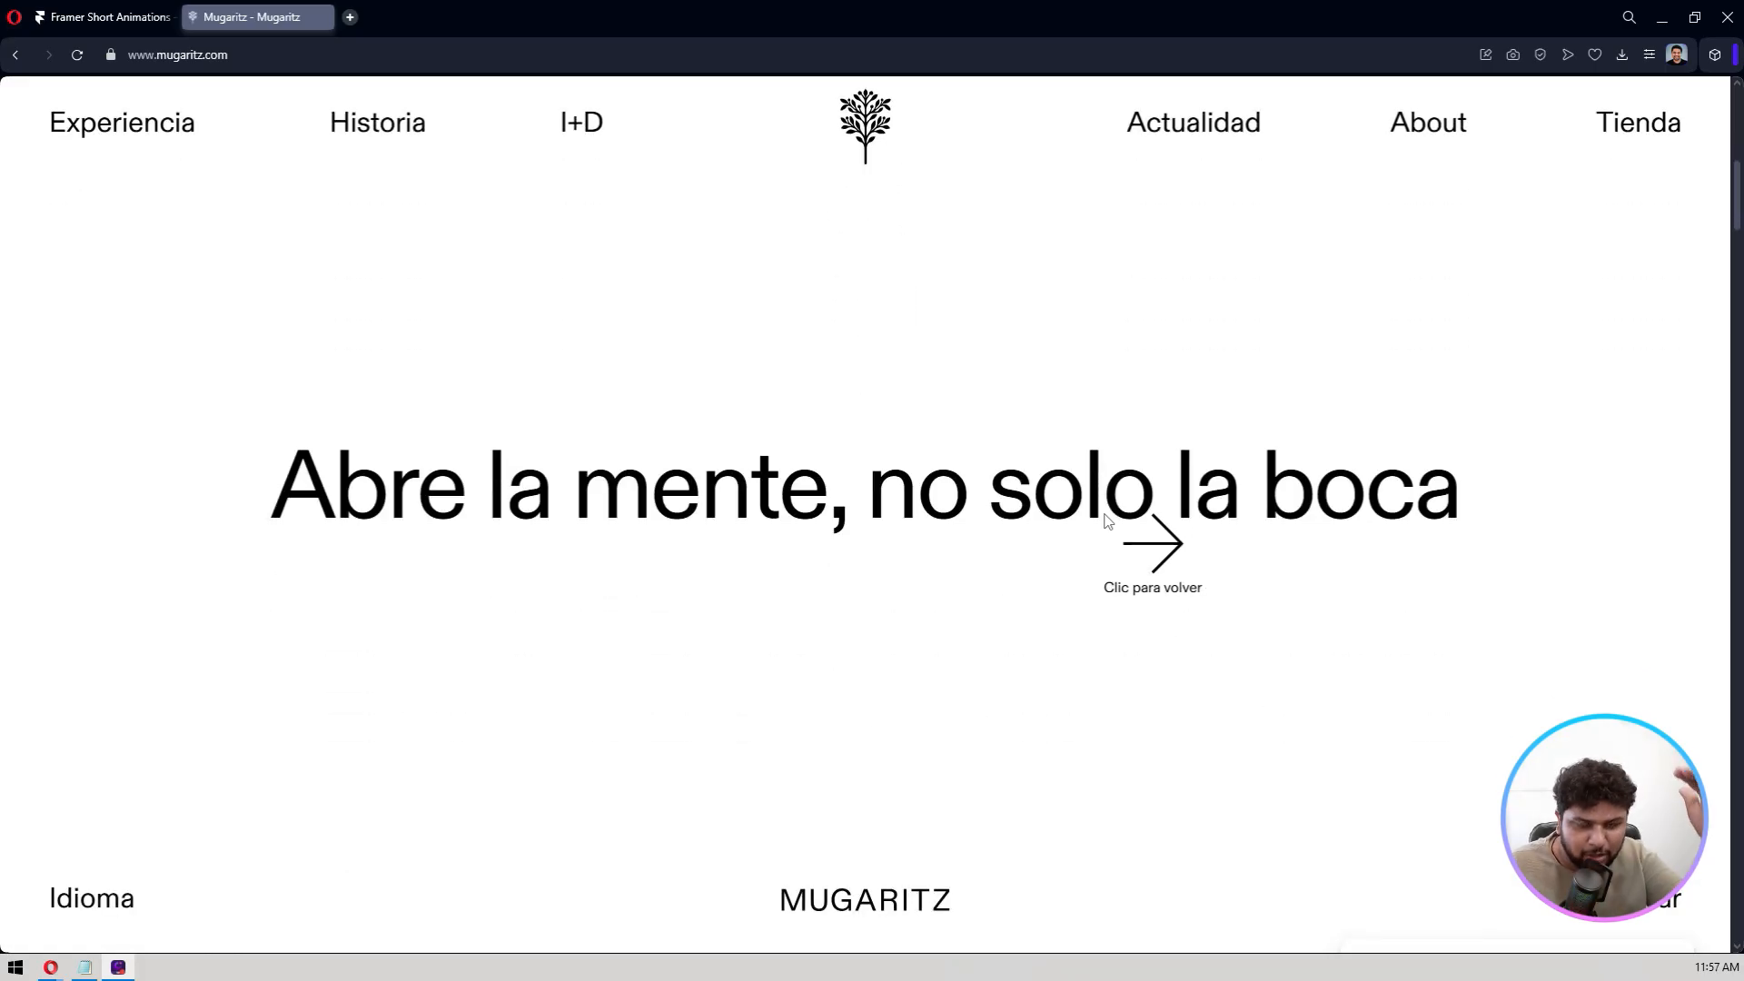
scroll(881, 449, down, 1)
scroll(869, 443, down, 2)
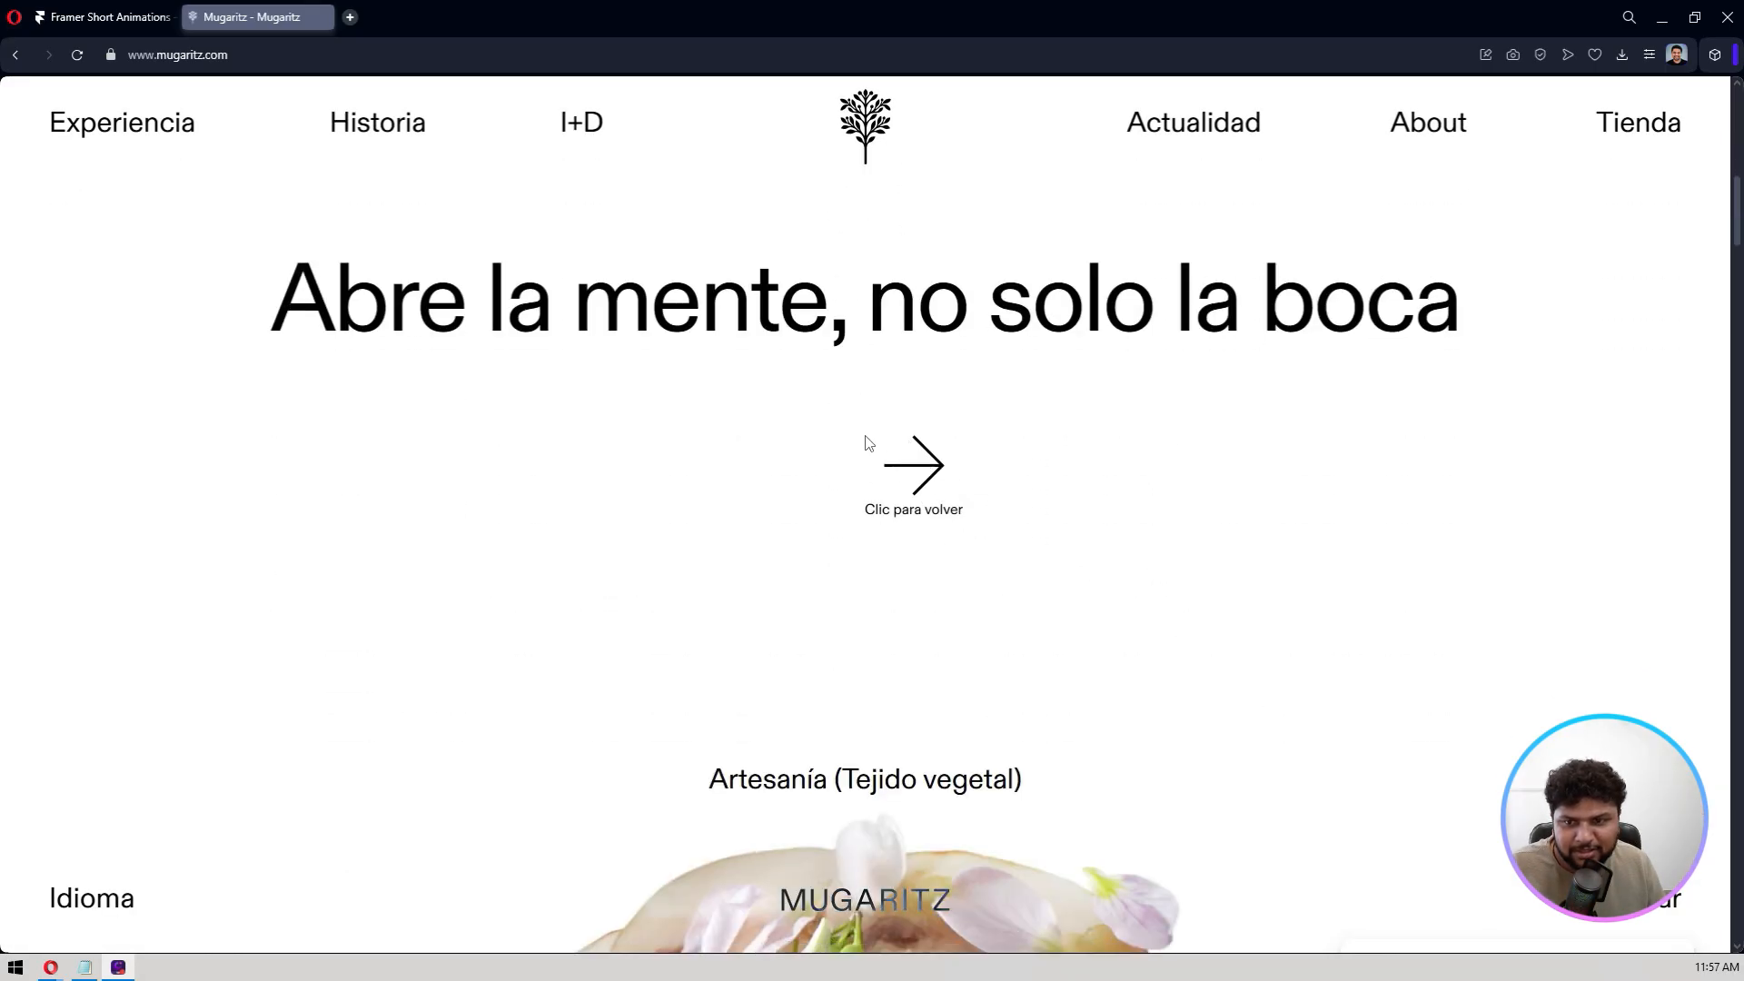
click(869, 444)
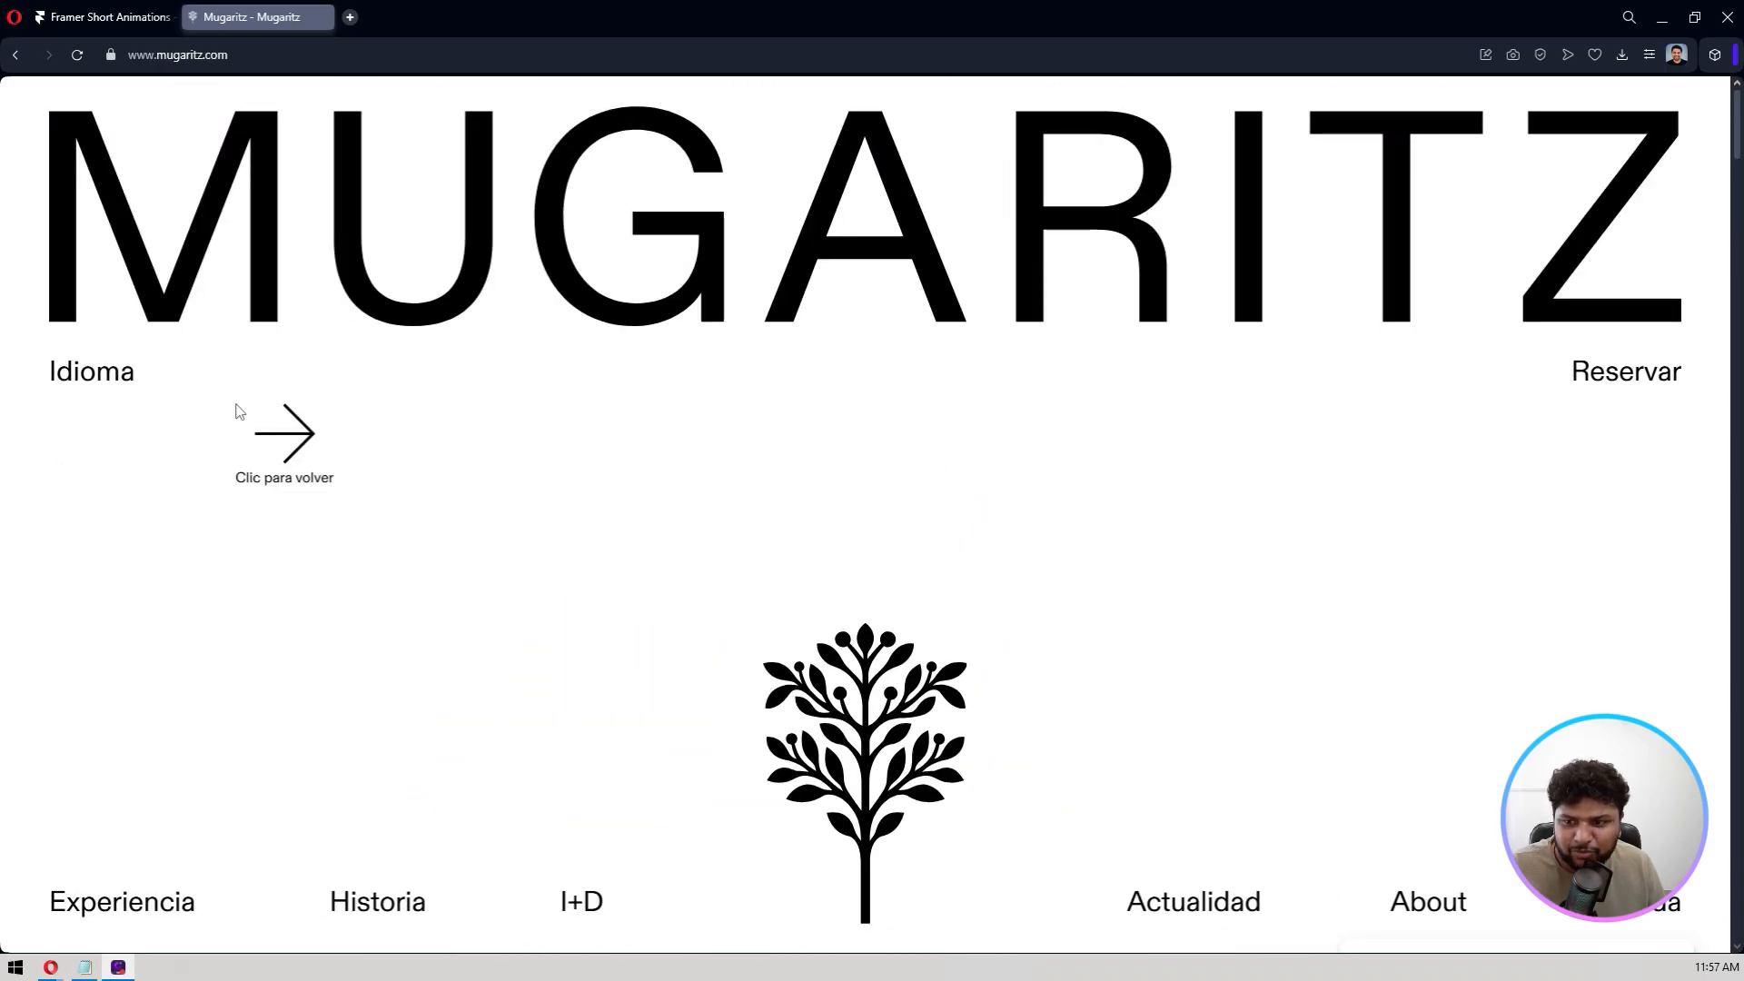
- Switch to the Framer preview, examine the recreated tree and menu scroll animation, and close the preview
click(105, 16)
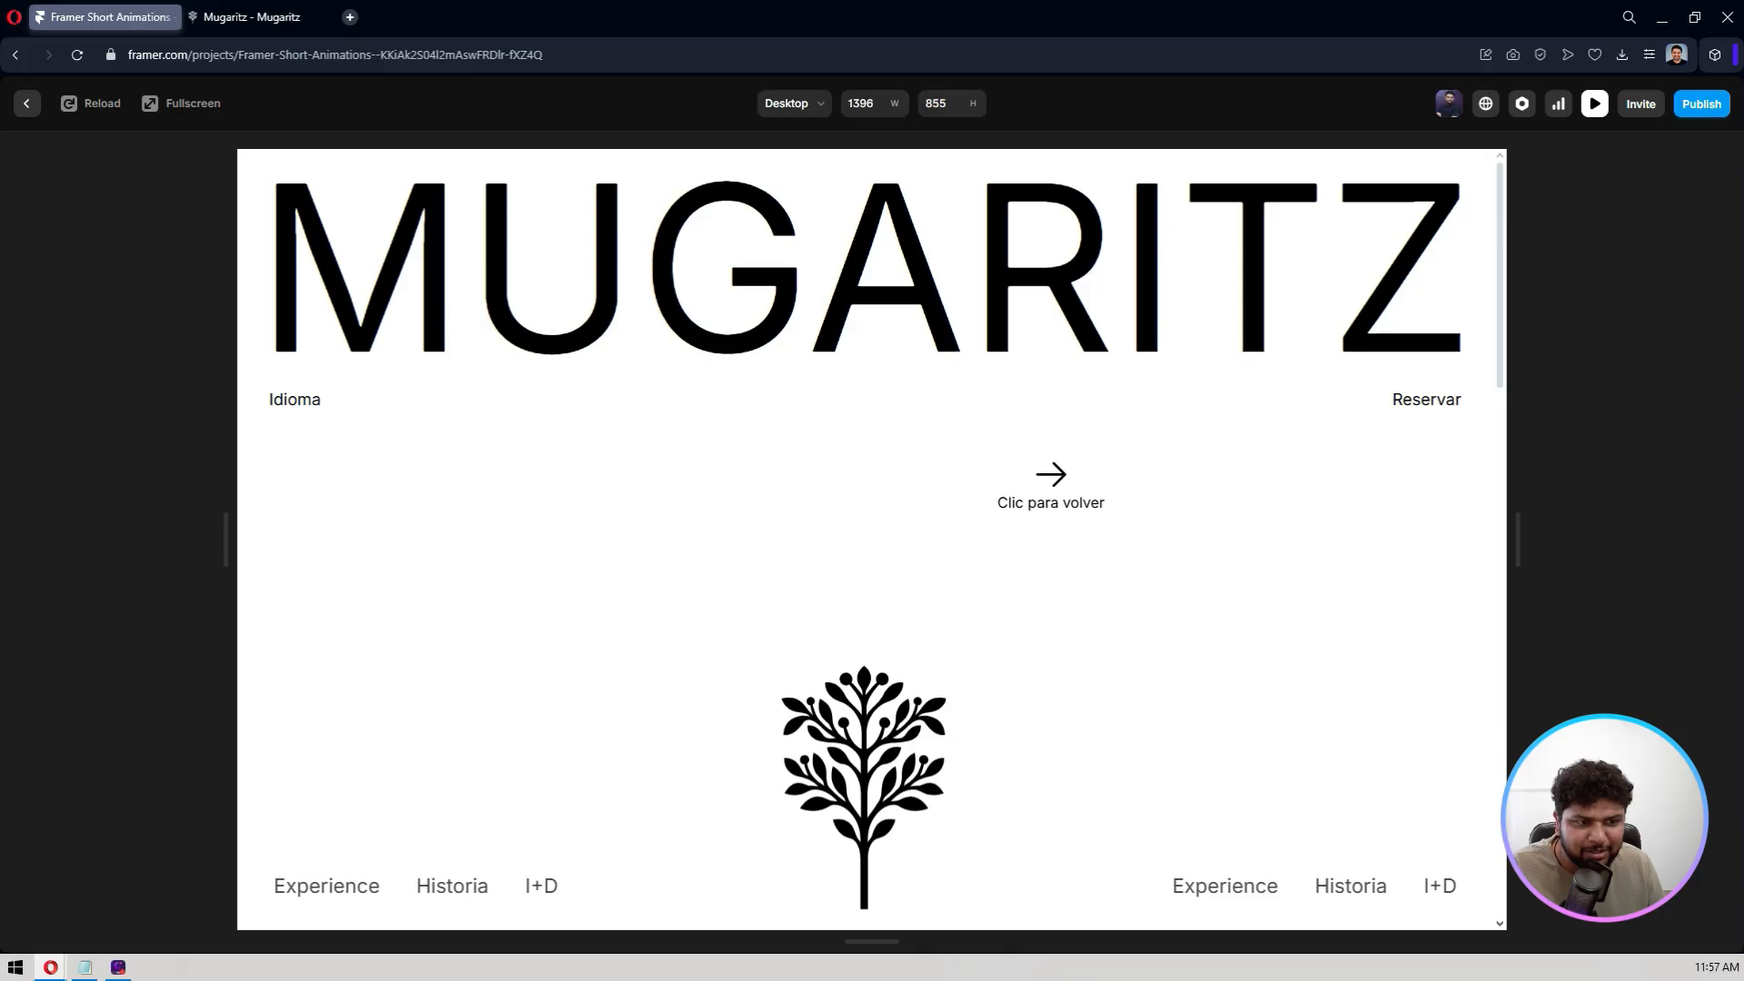
scroll(1051, 473, down, 5)
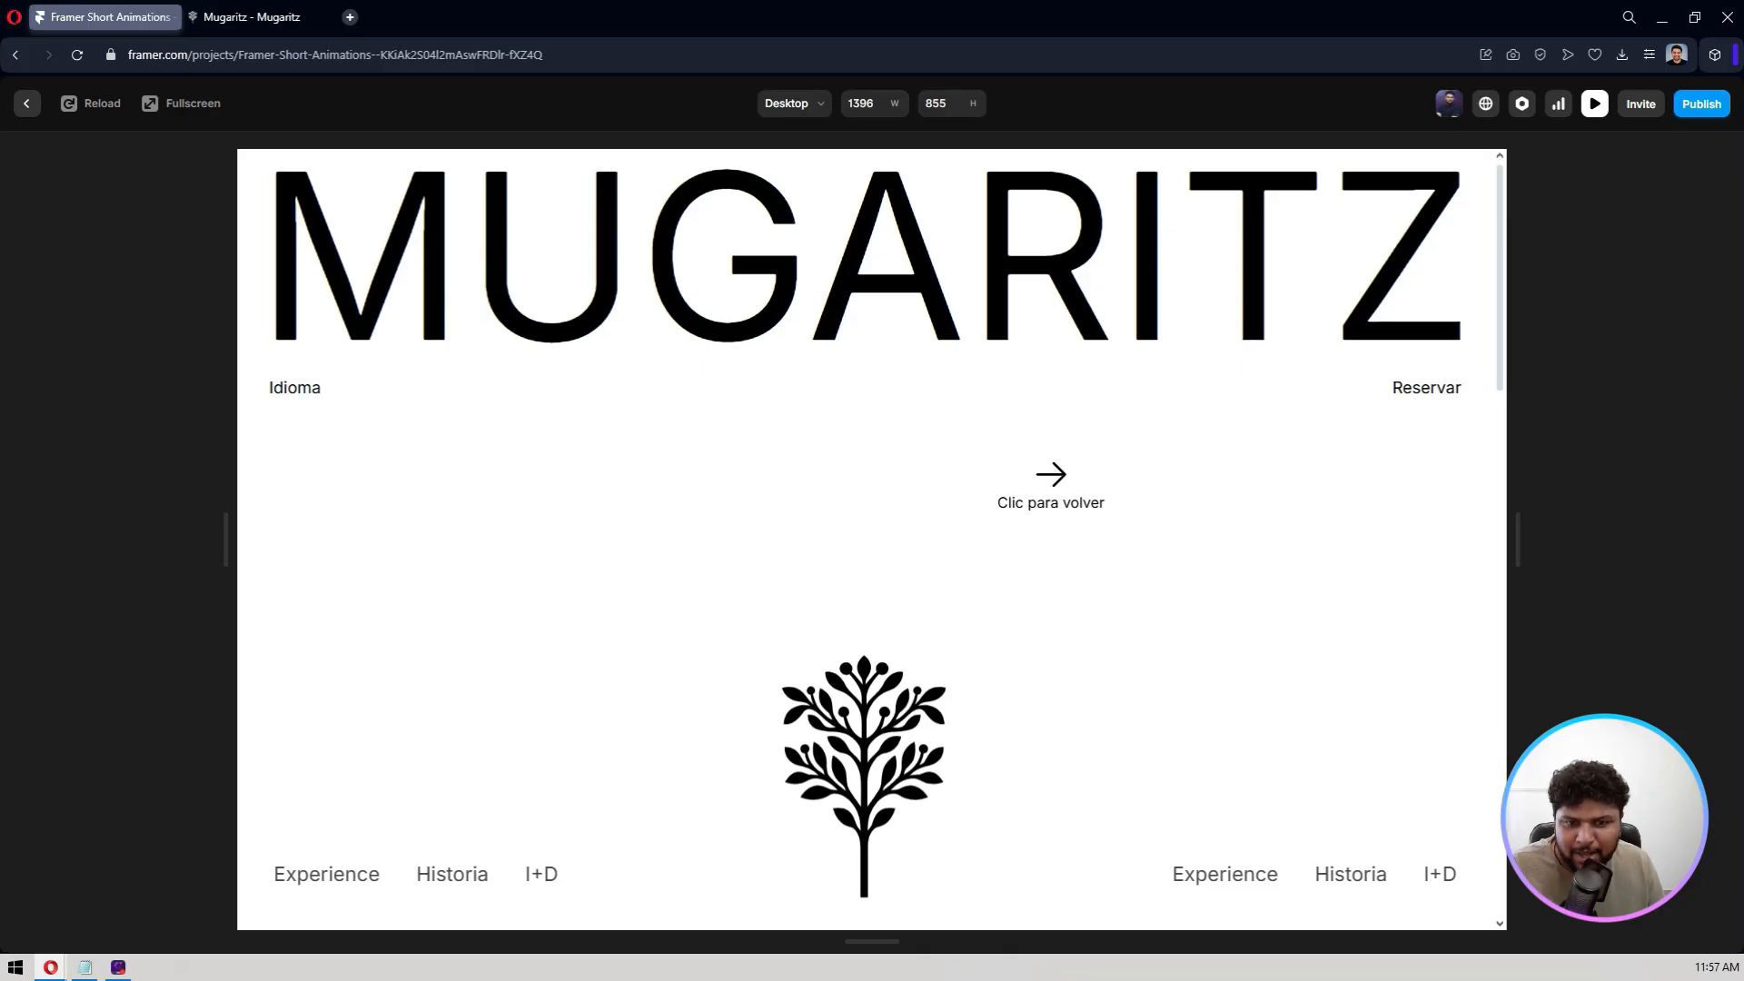
scroll(1051, 473, down, 2)
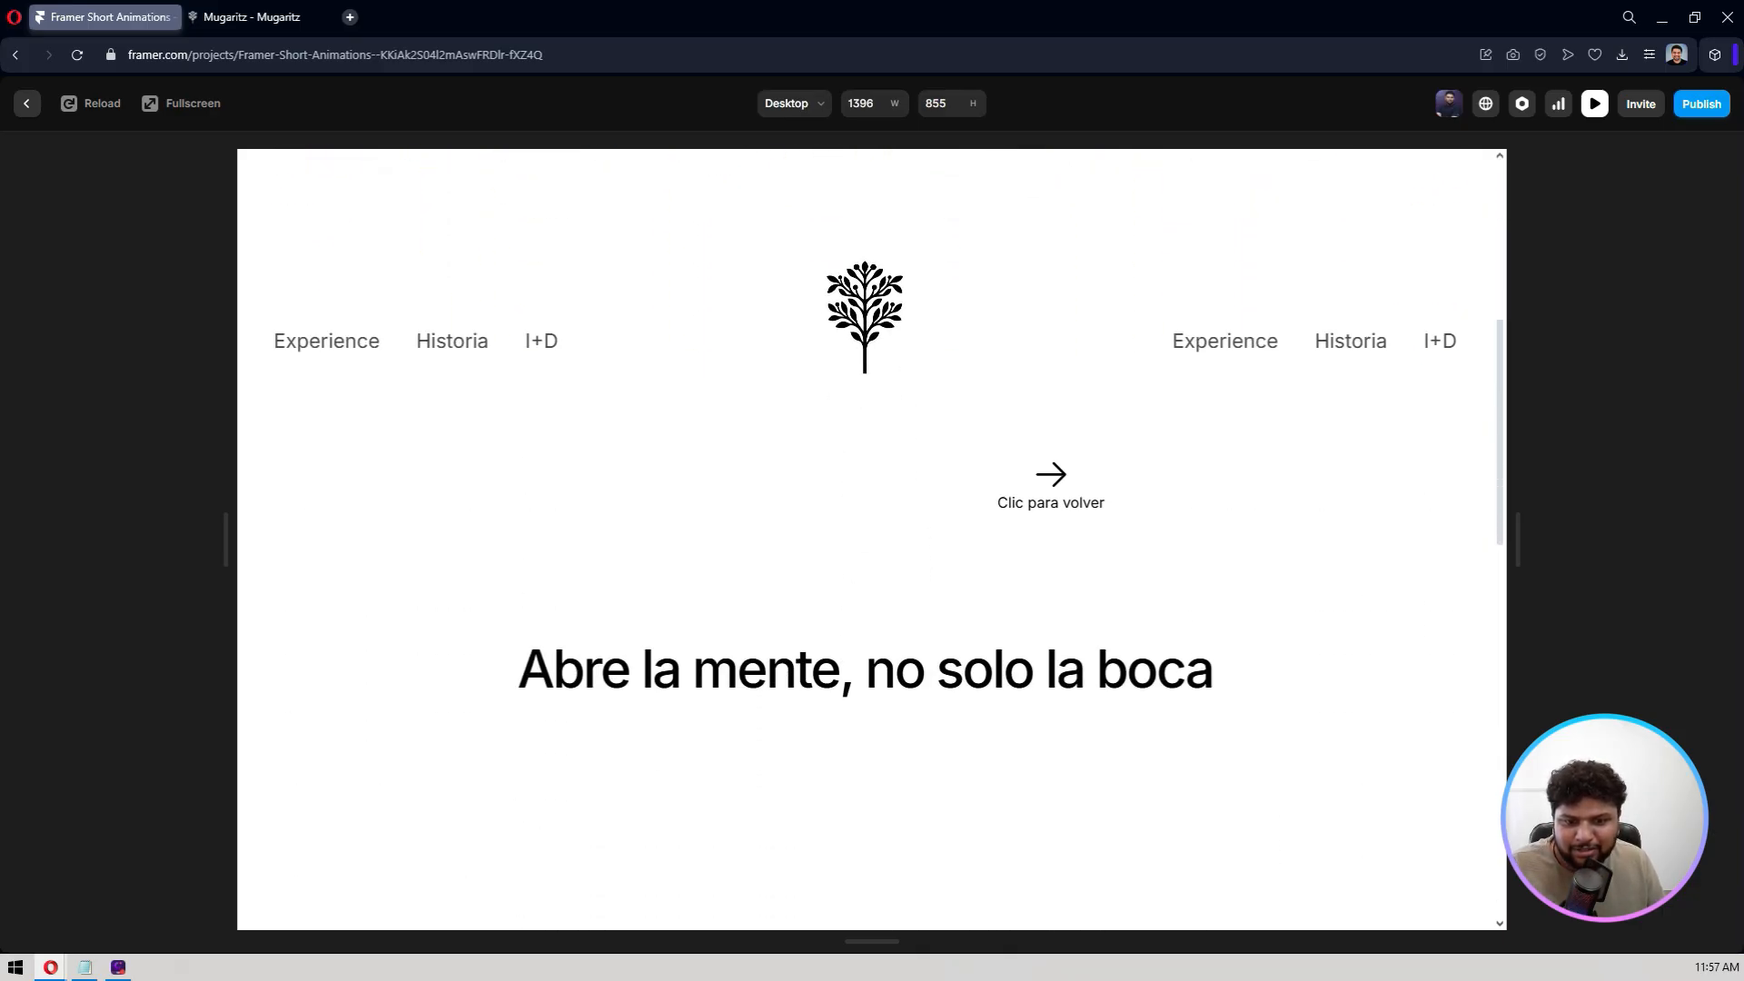
scroll(1051, 473, down, 4)
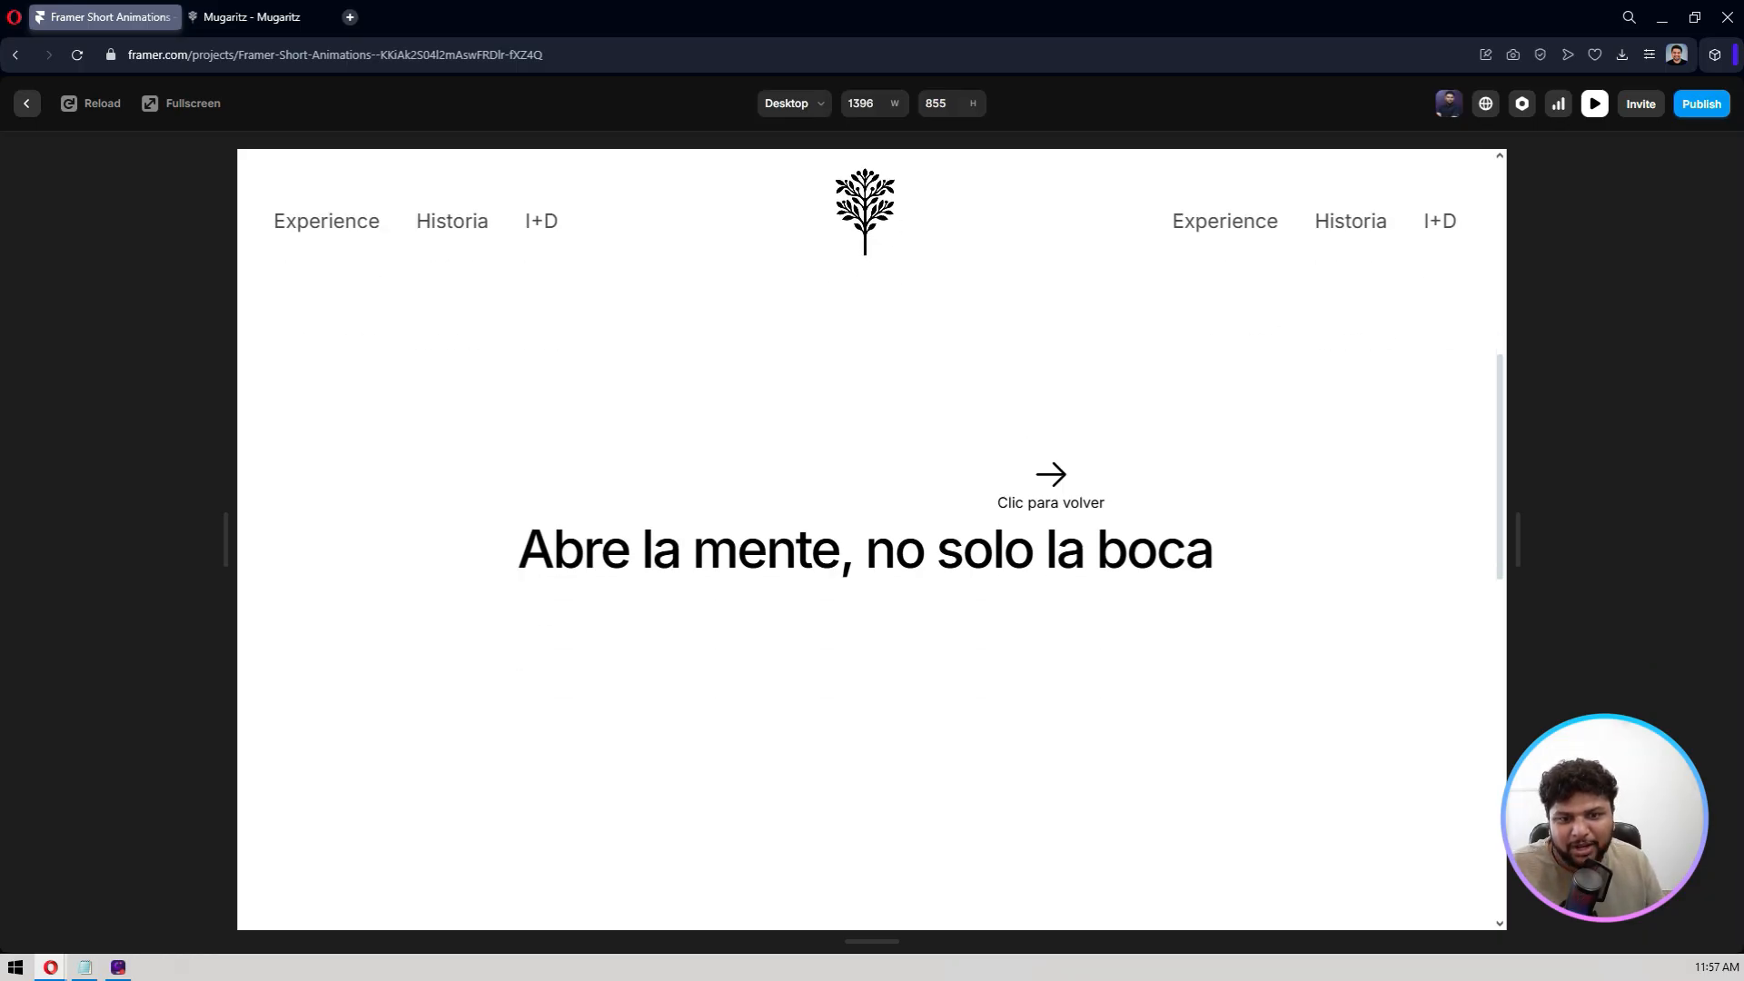
scroll(1051, 473, up, 8)
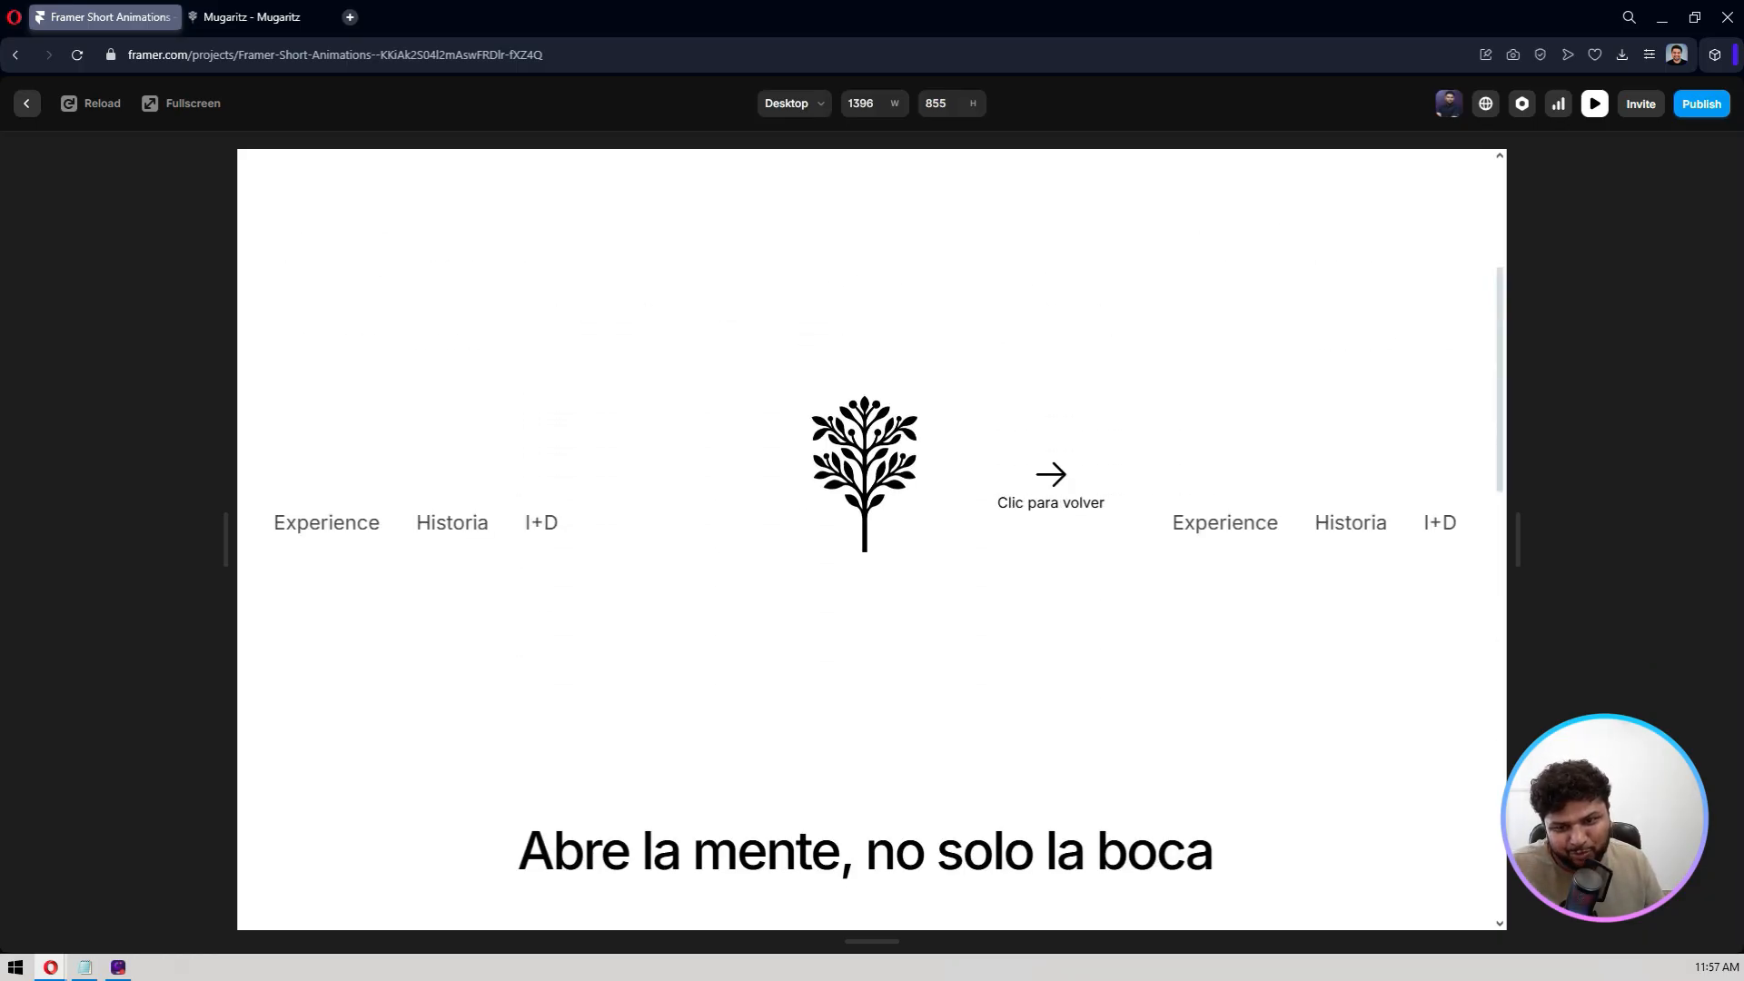
scroll(1051, 474, down, 4)
scroll(1051, 473, down, 3)
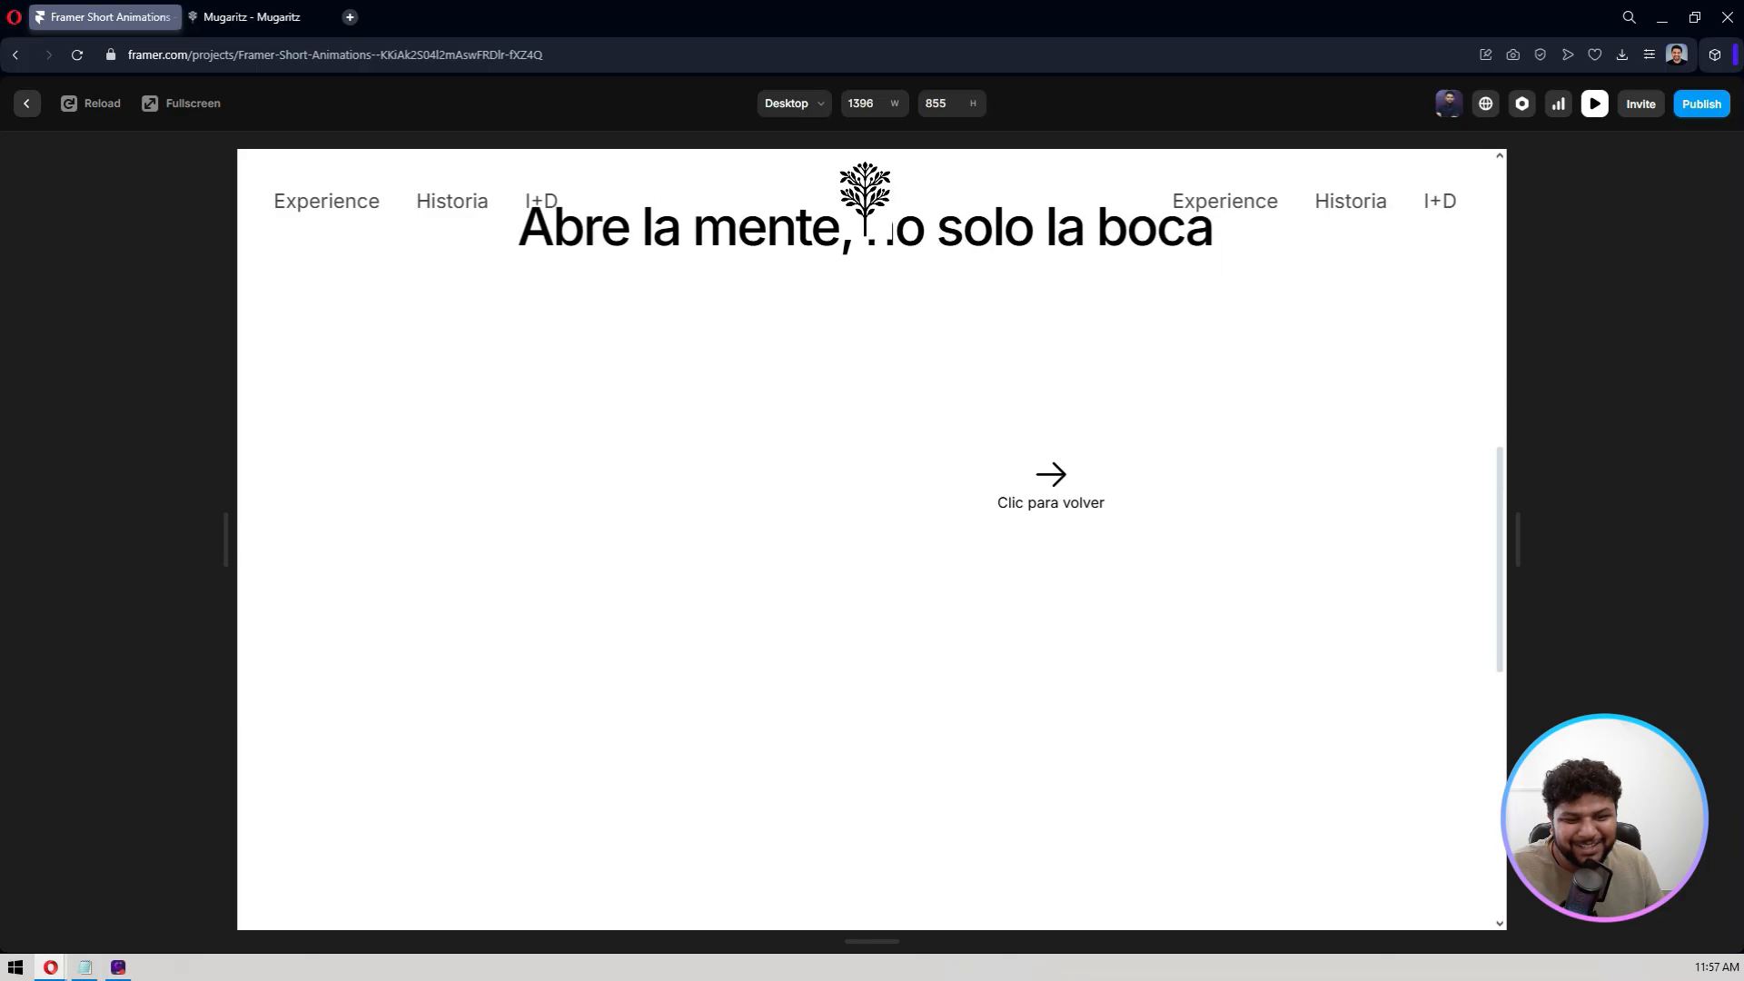
scroll(1047, 475, up, 8)
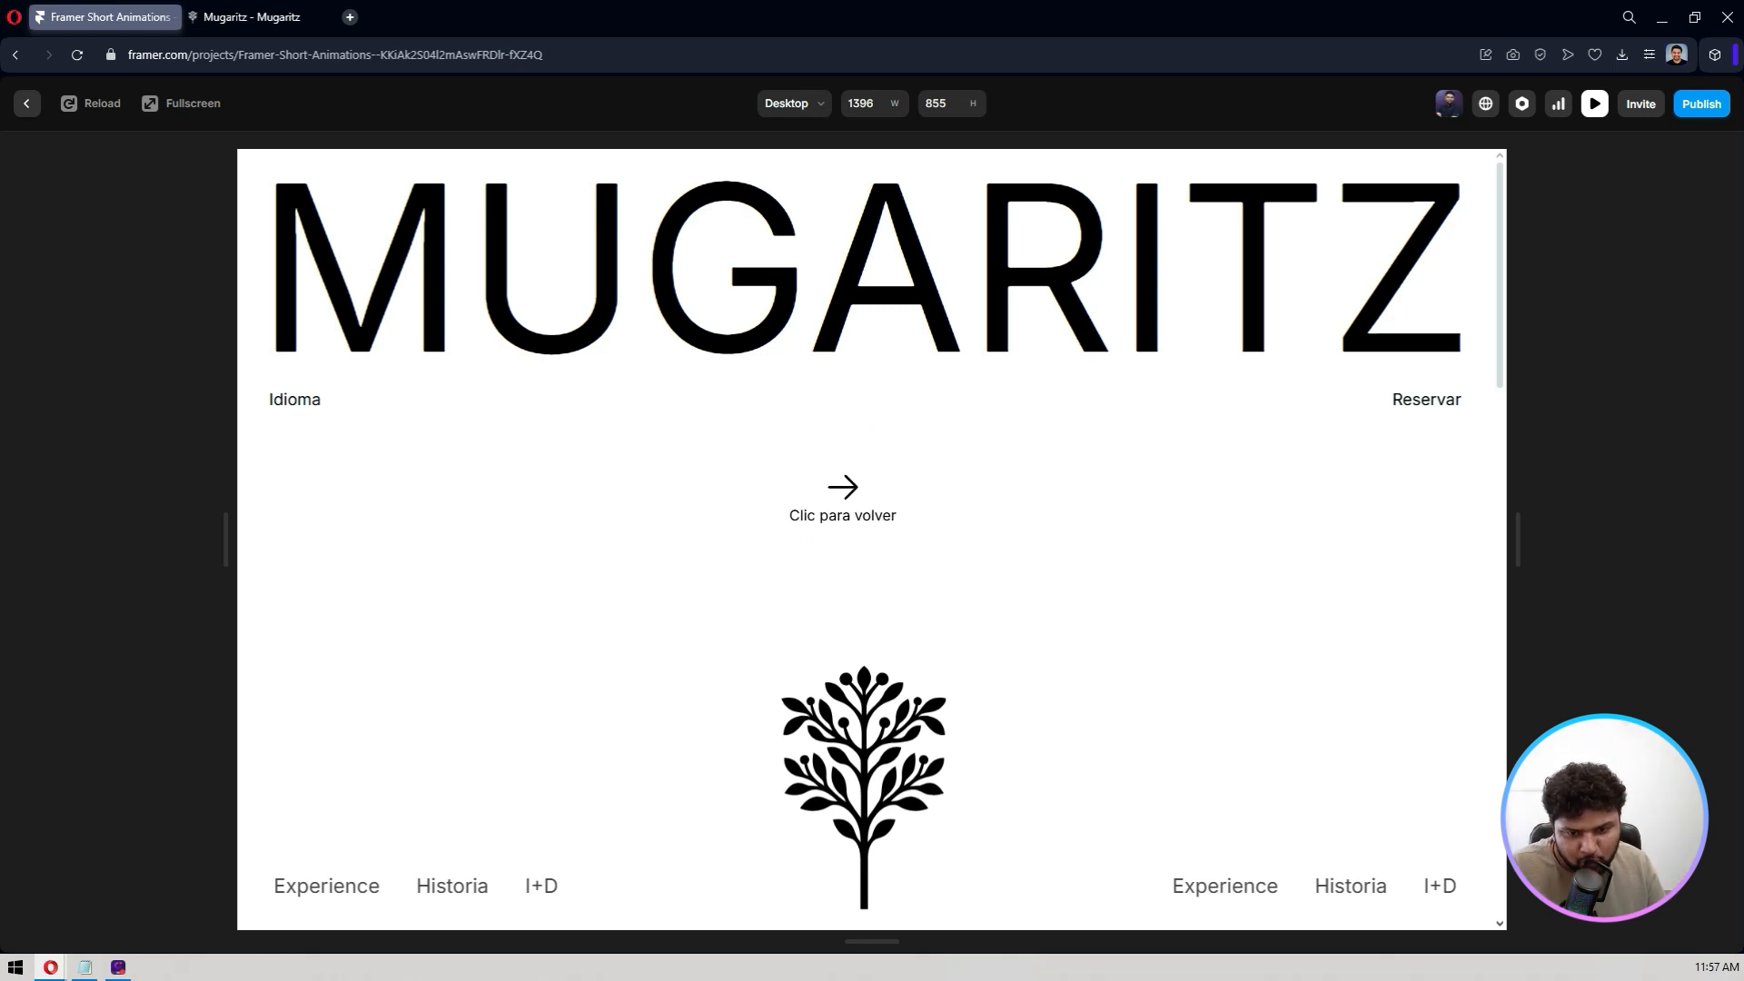
scroll(1059, 455, down, 3)
scroll(1059, 454, down, 3)
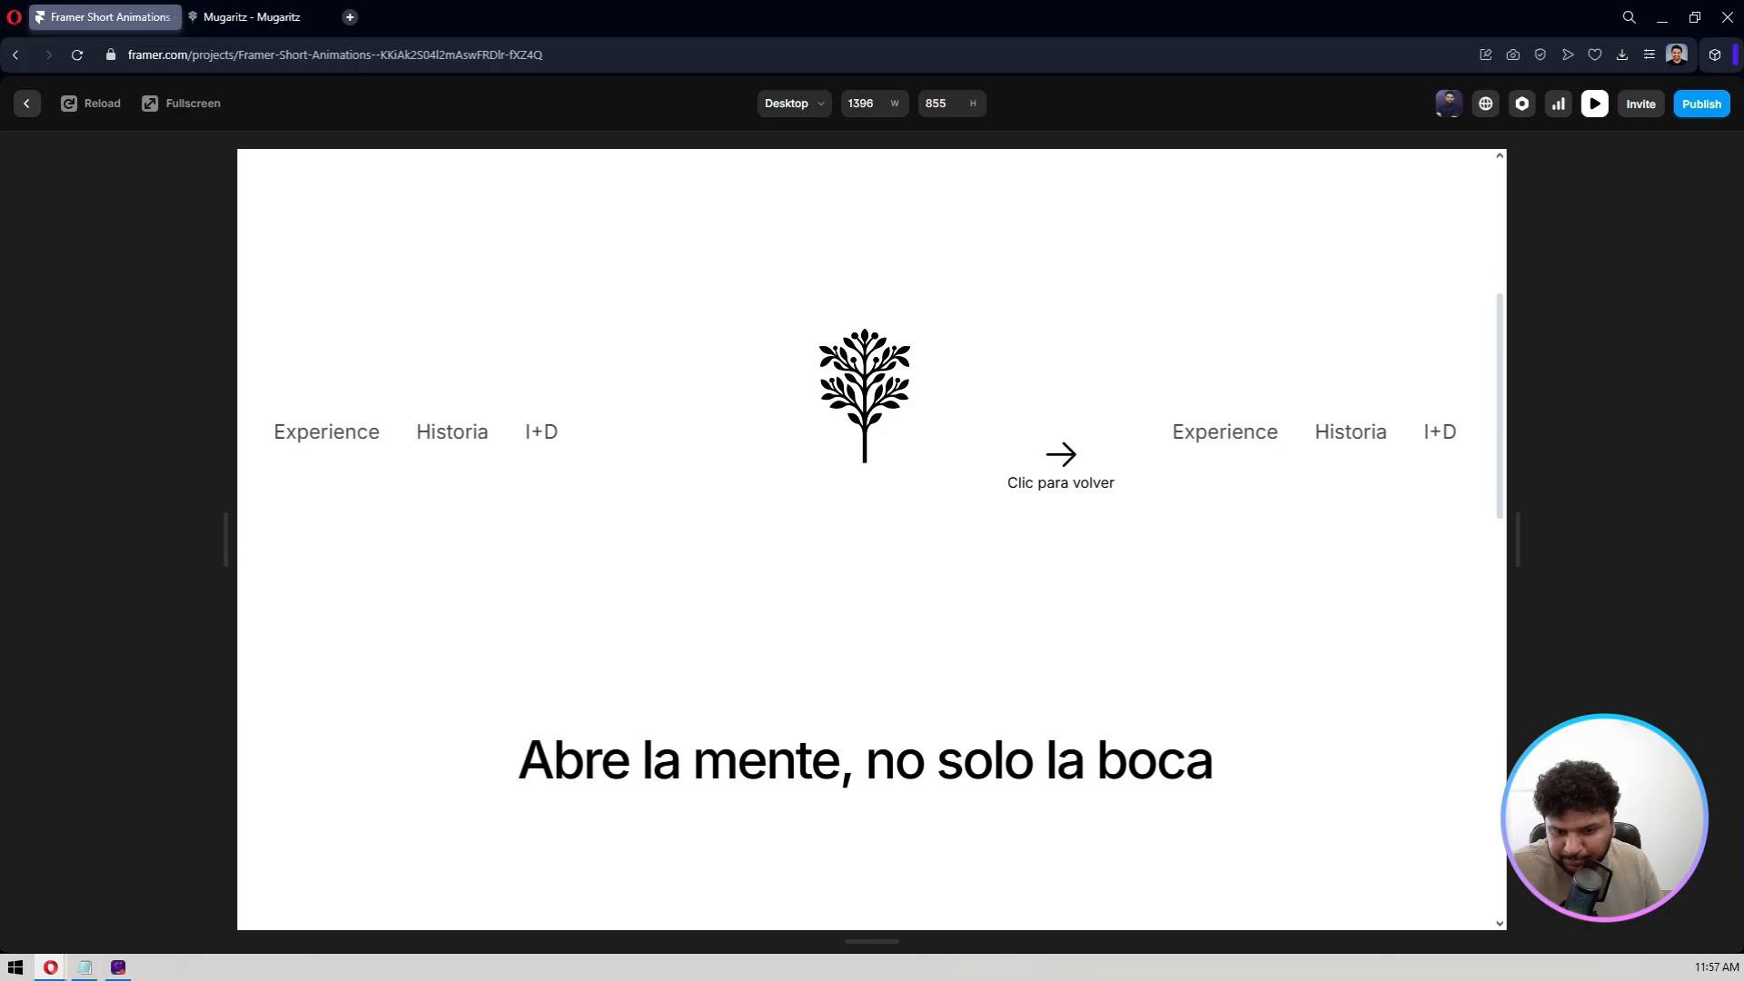
scroll(1059, 454, up, 8)
click(1594, 106)
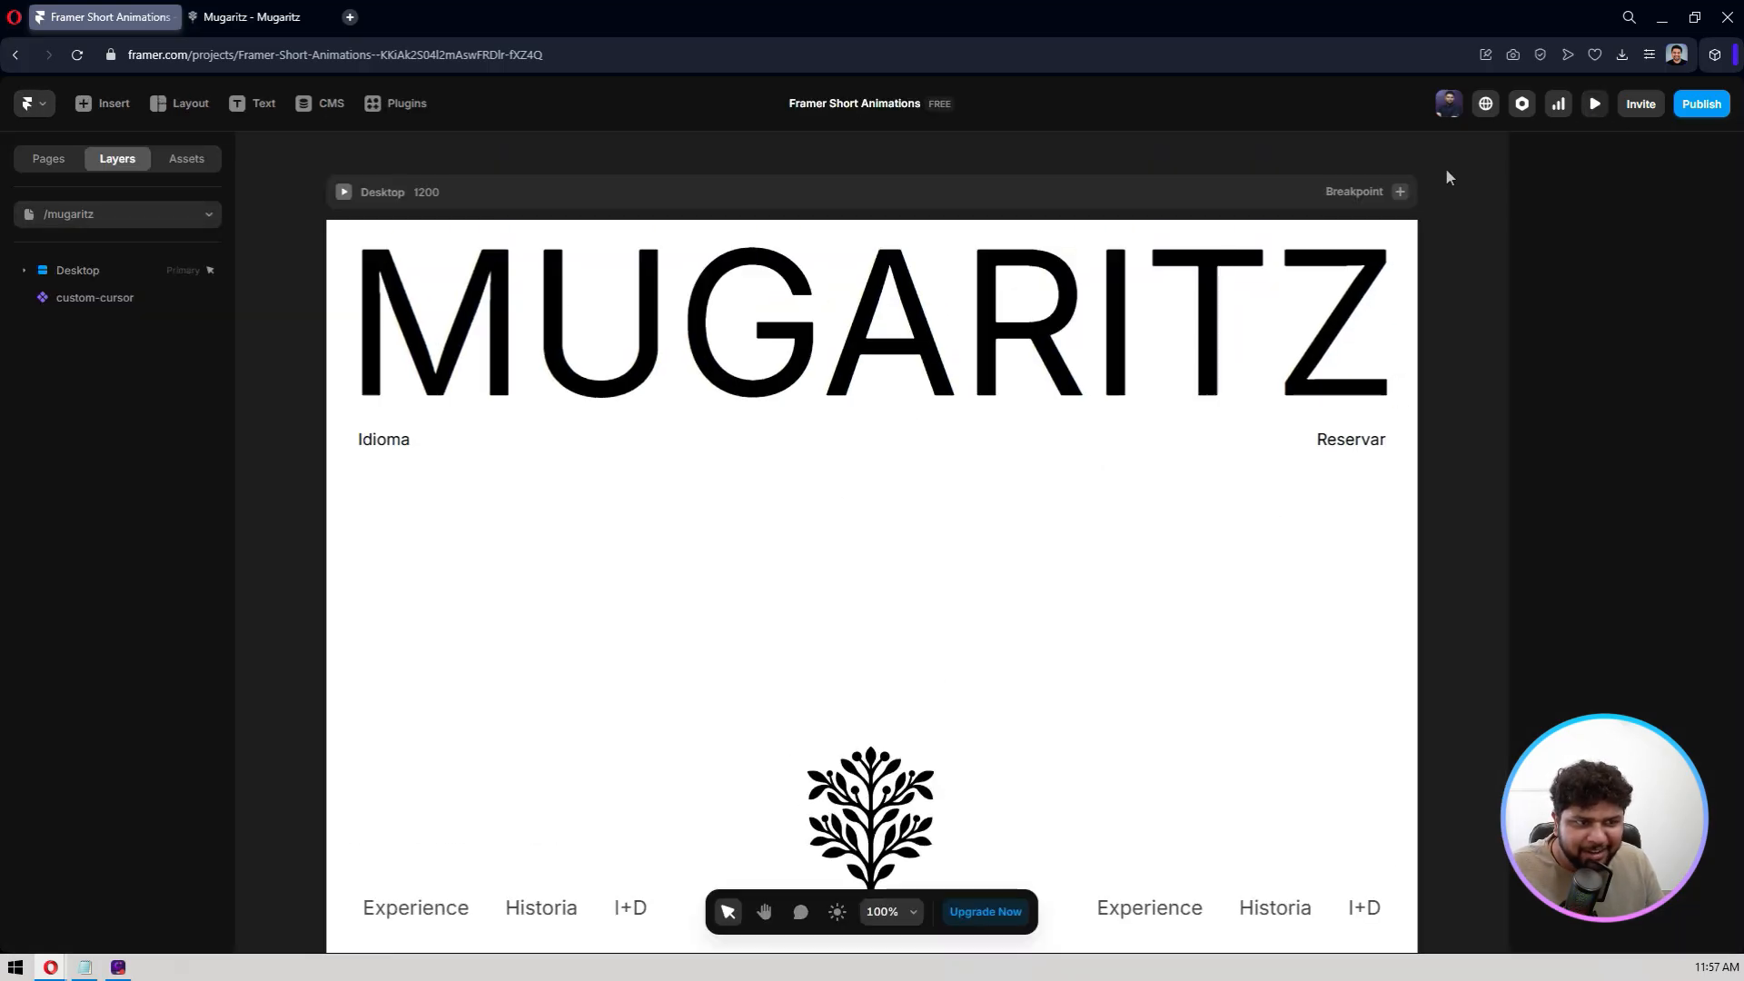
- Inspect the Hero section and the Menu layer, including the Menu's link and logo stacks
scroll(998, 445, down, 2)
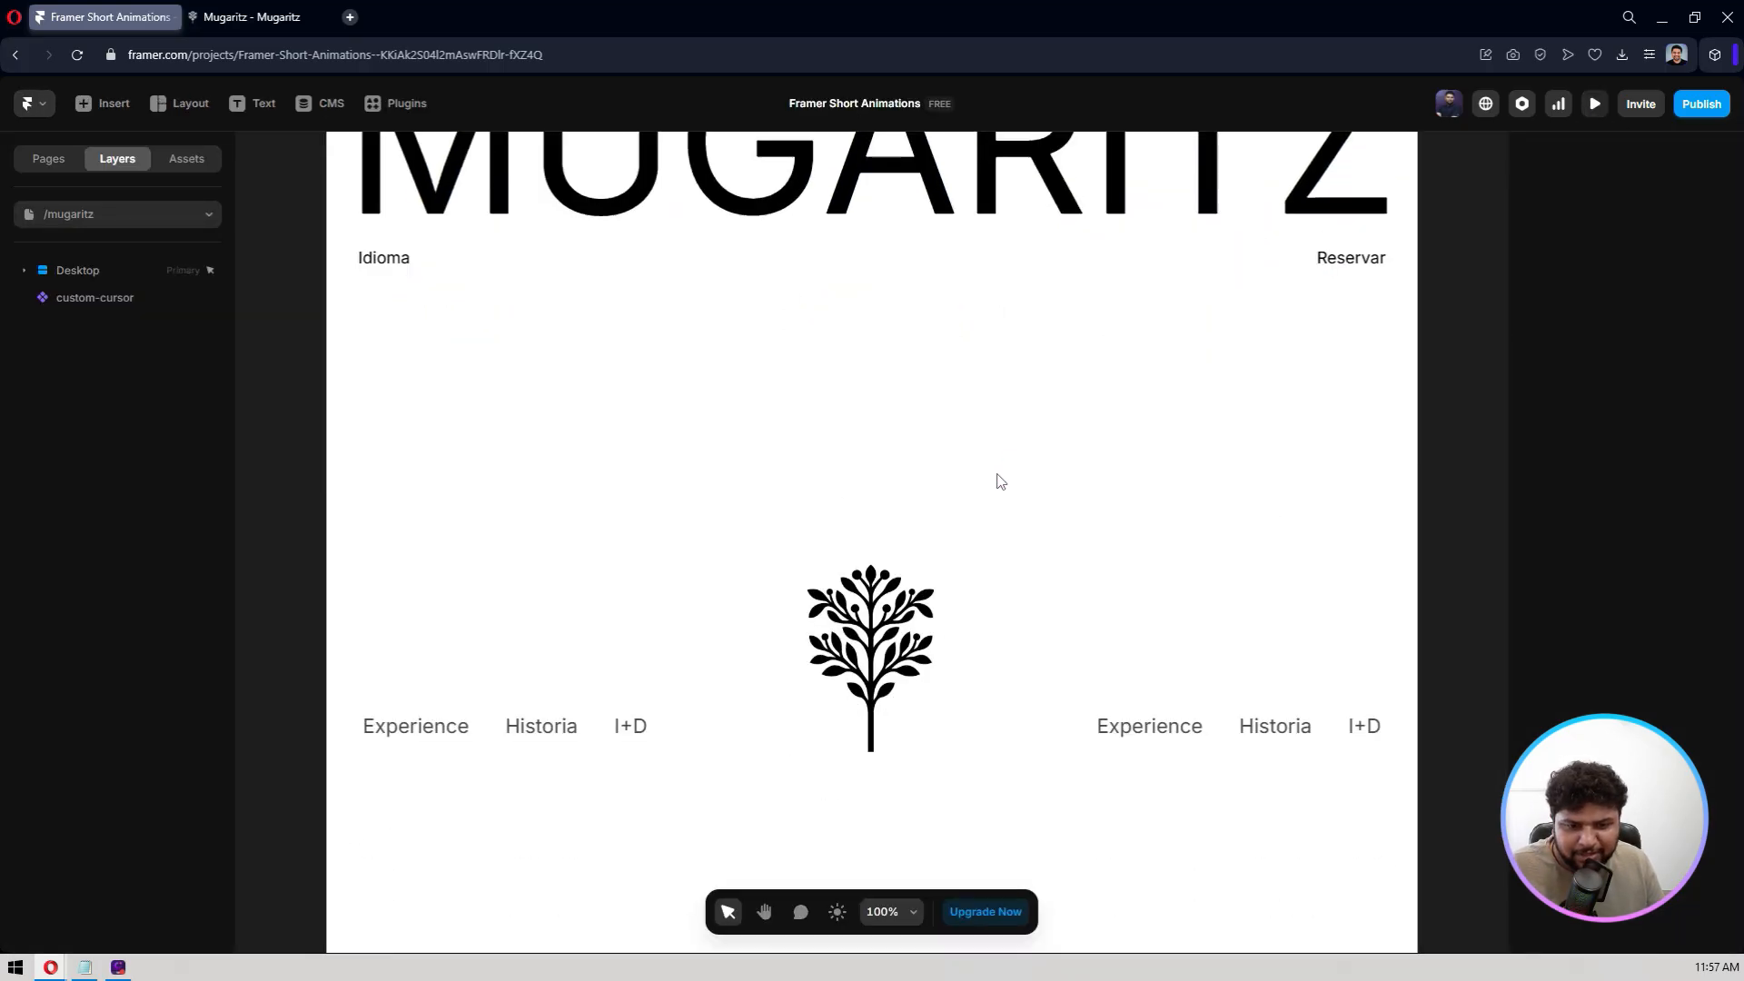
click(399, 585)
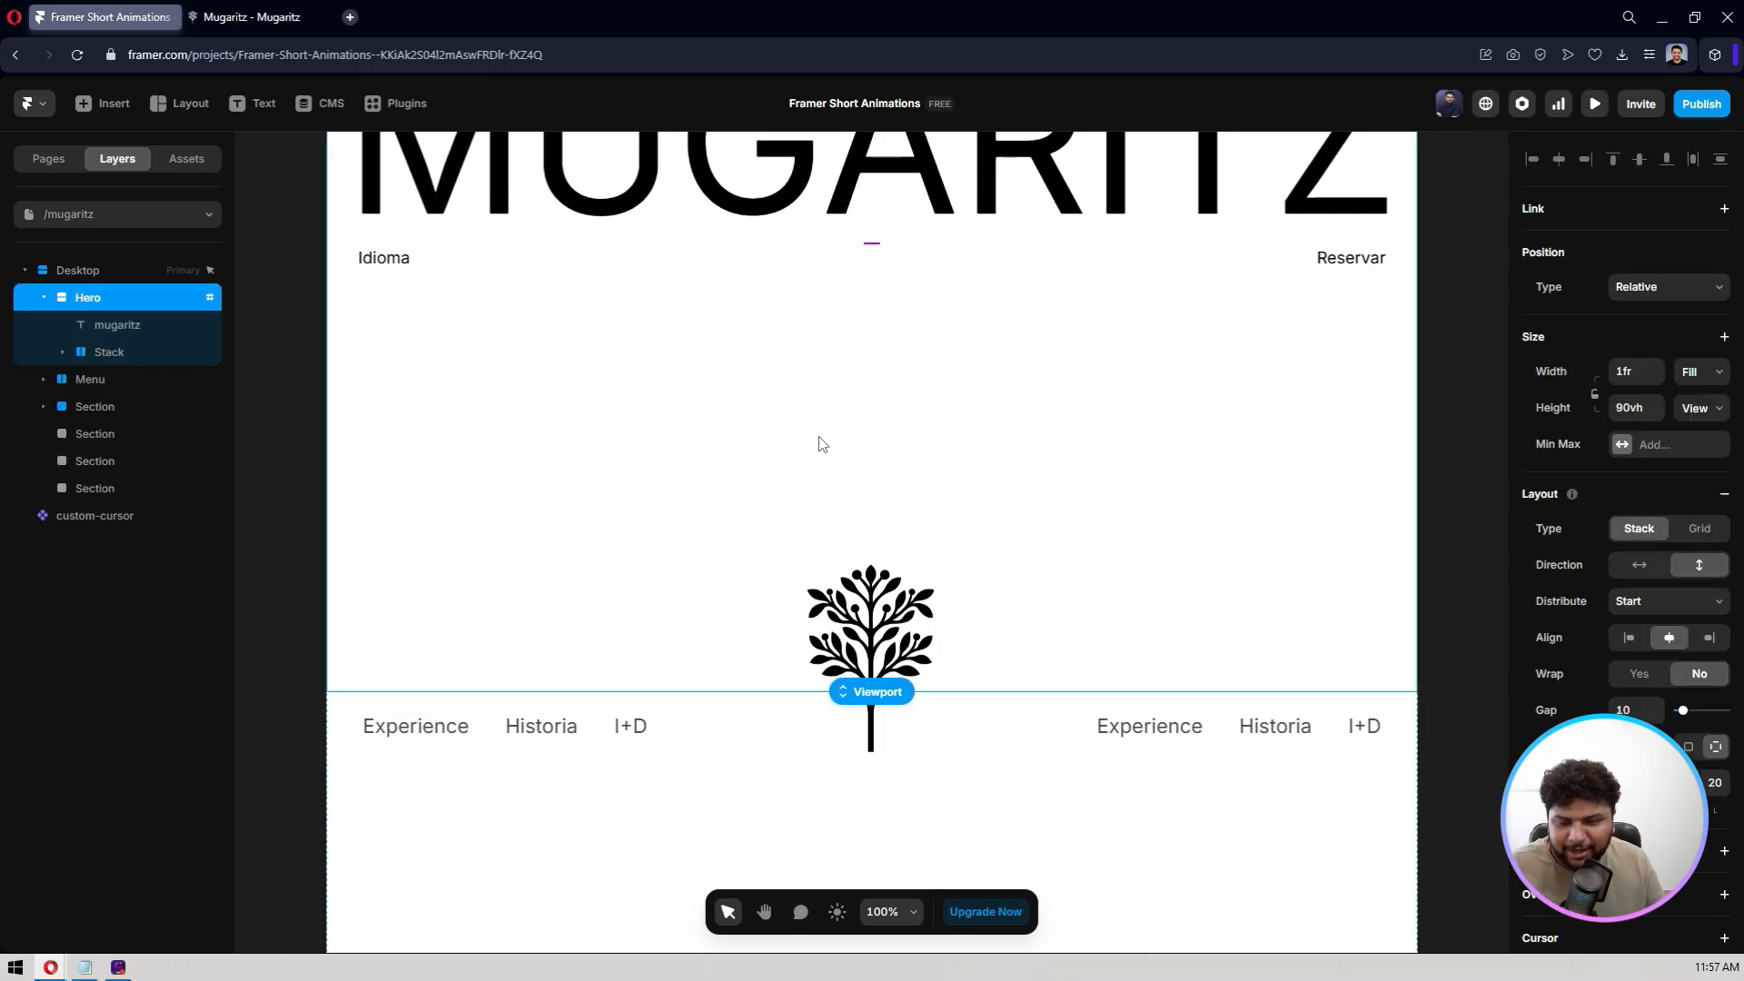
click(44, 297)
click(93, 326)
click(44, 325)
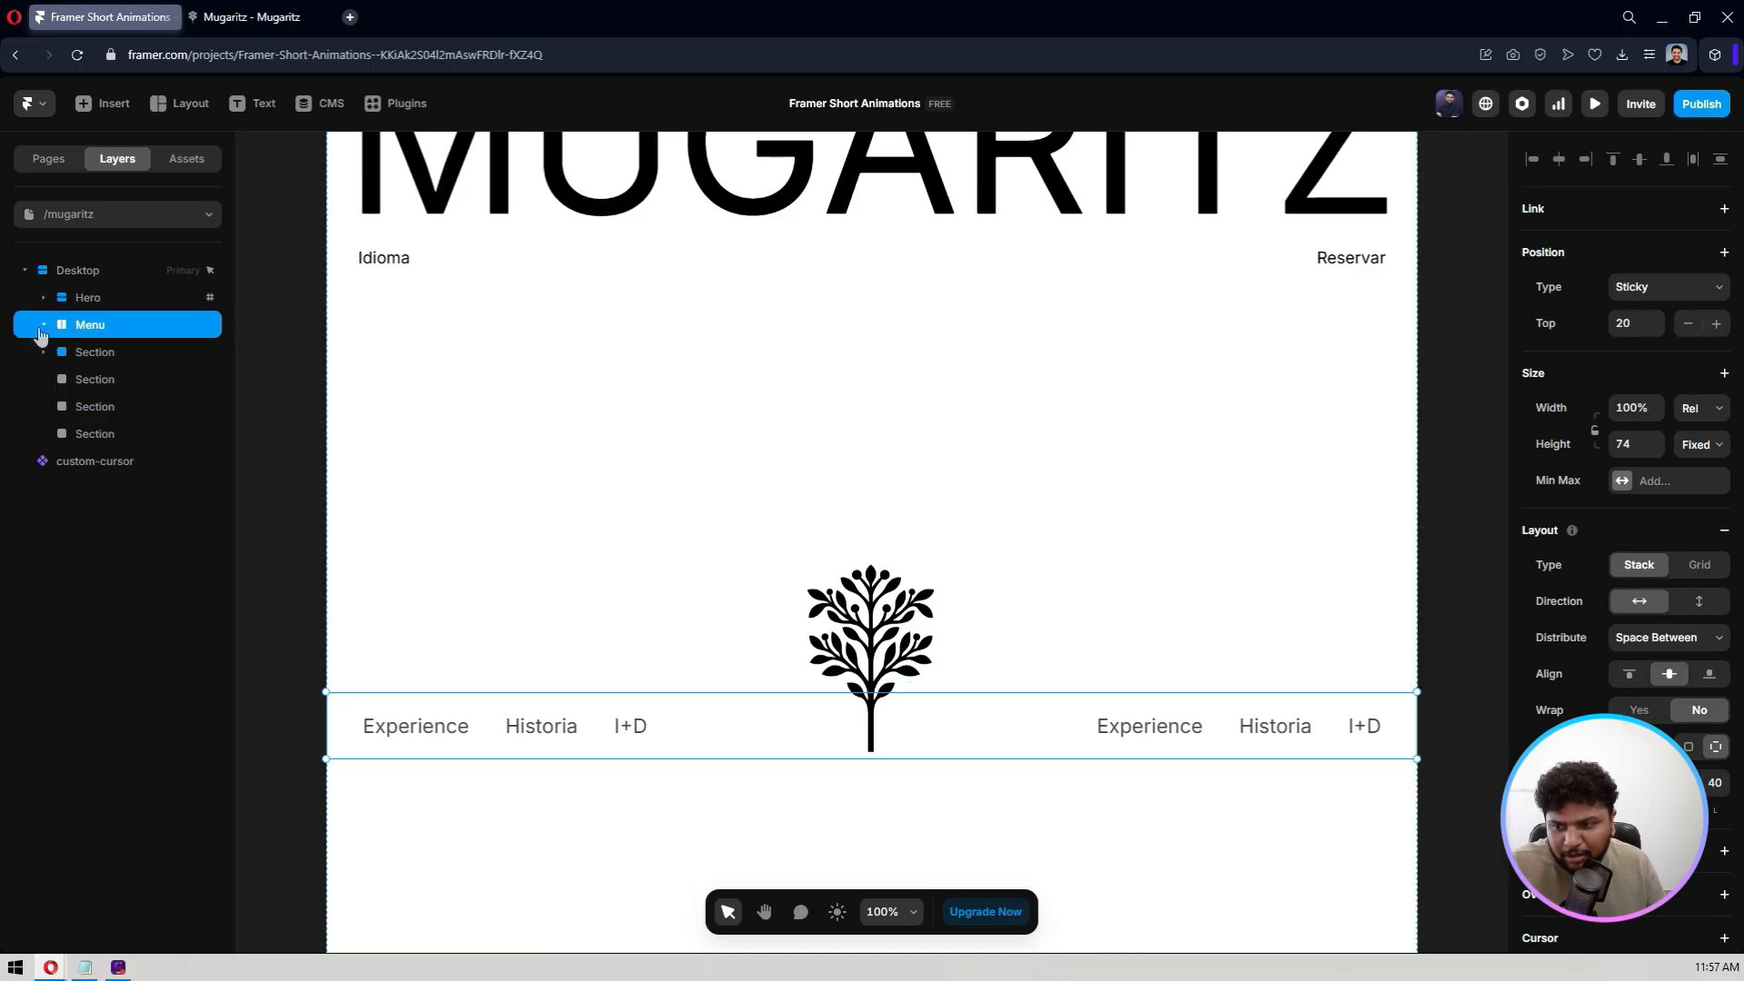
click(44, 325)
click(110, 354)
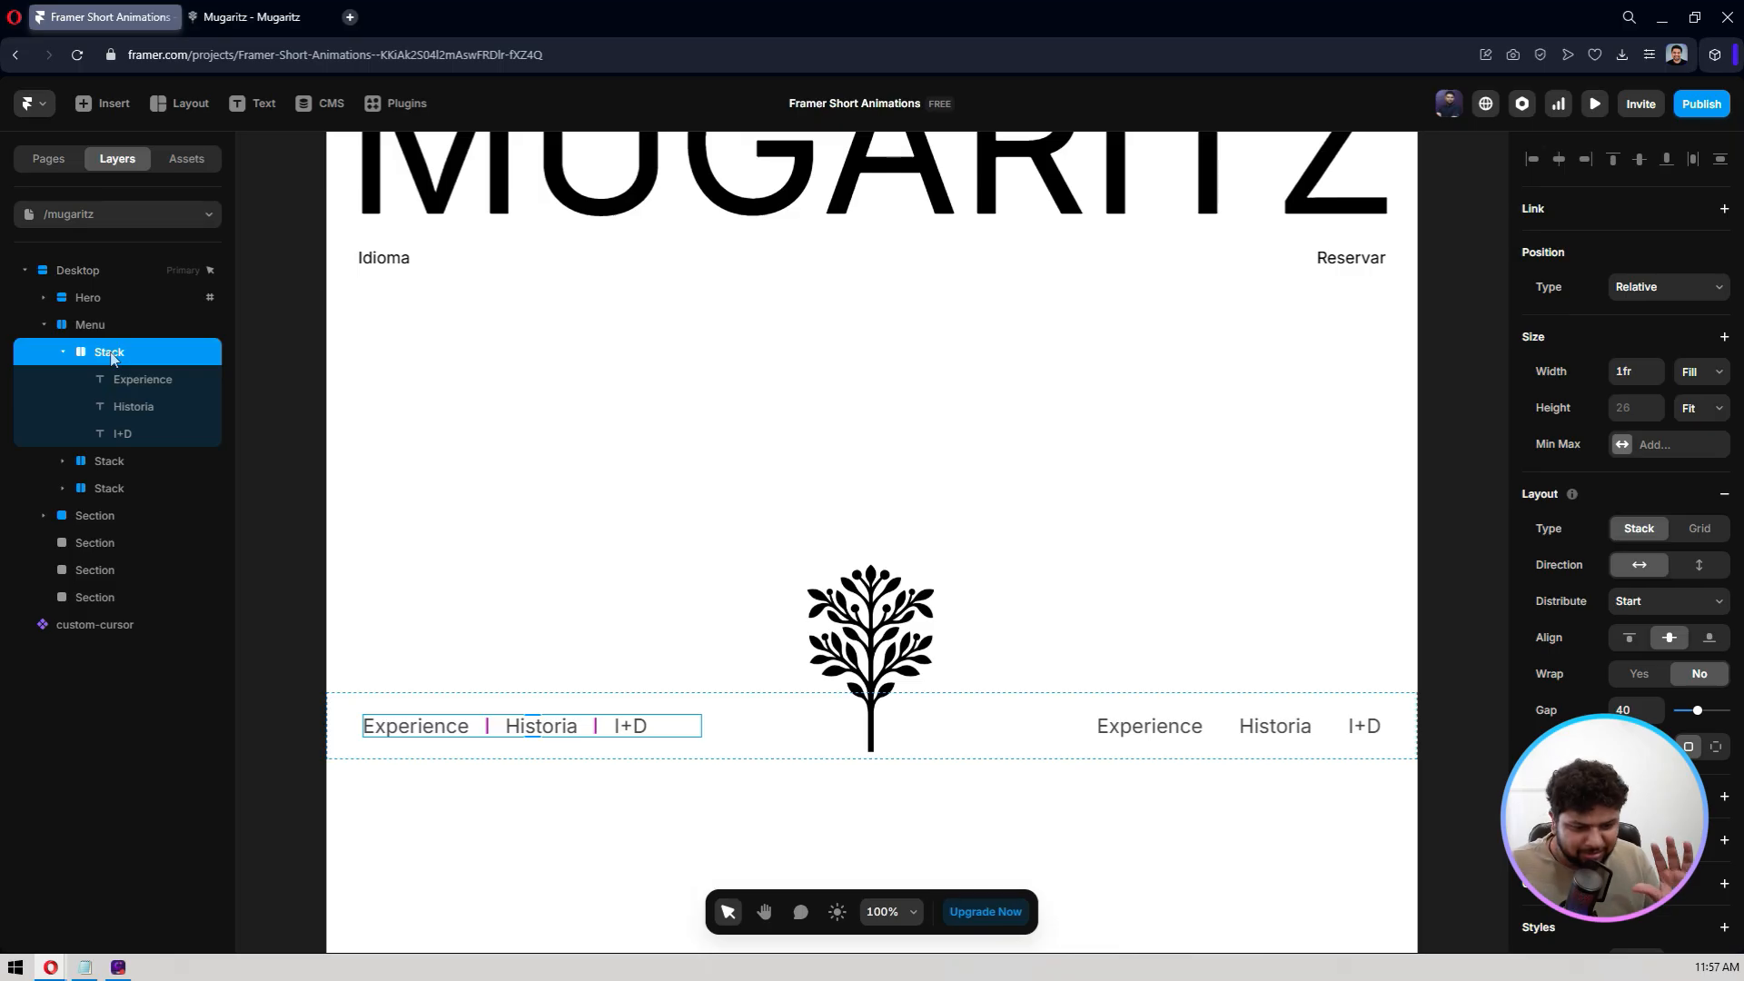
click(114, 461)
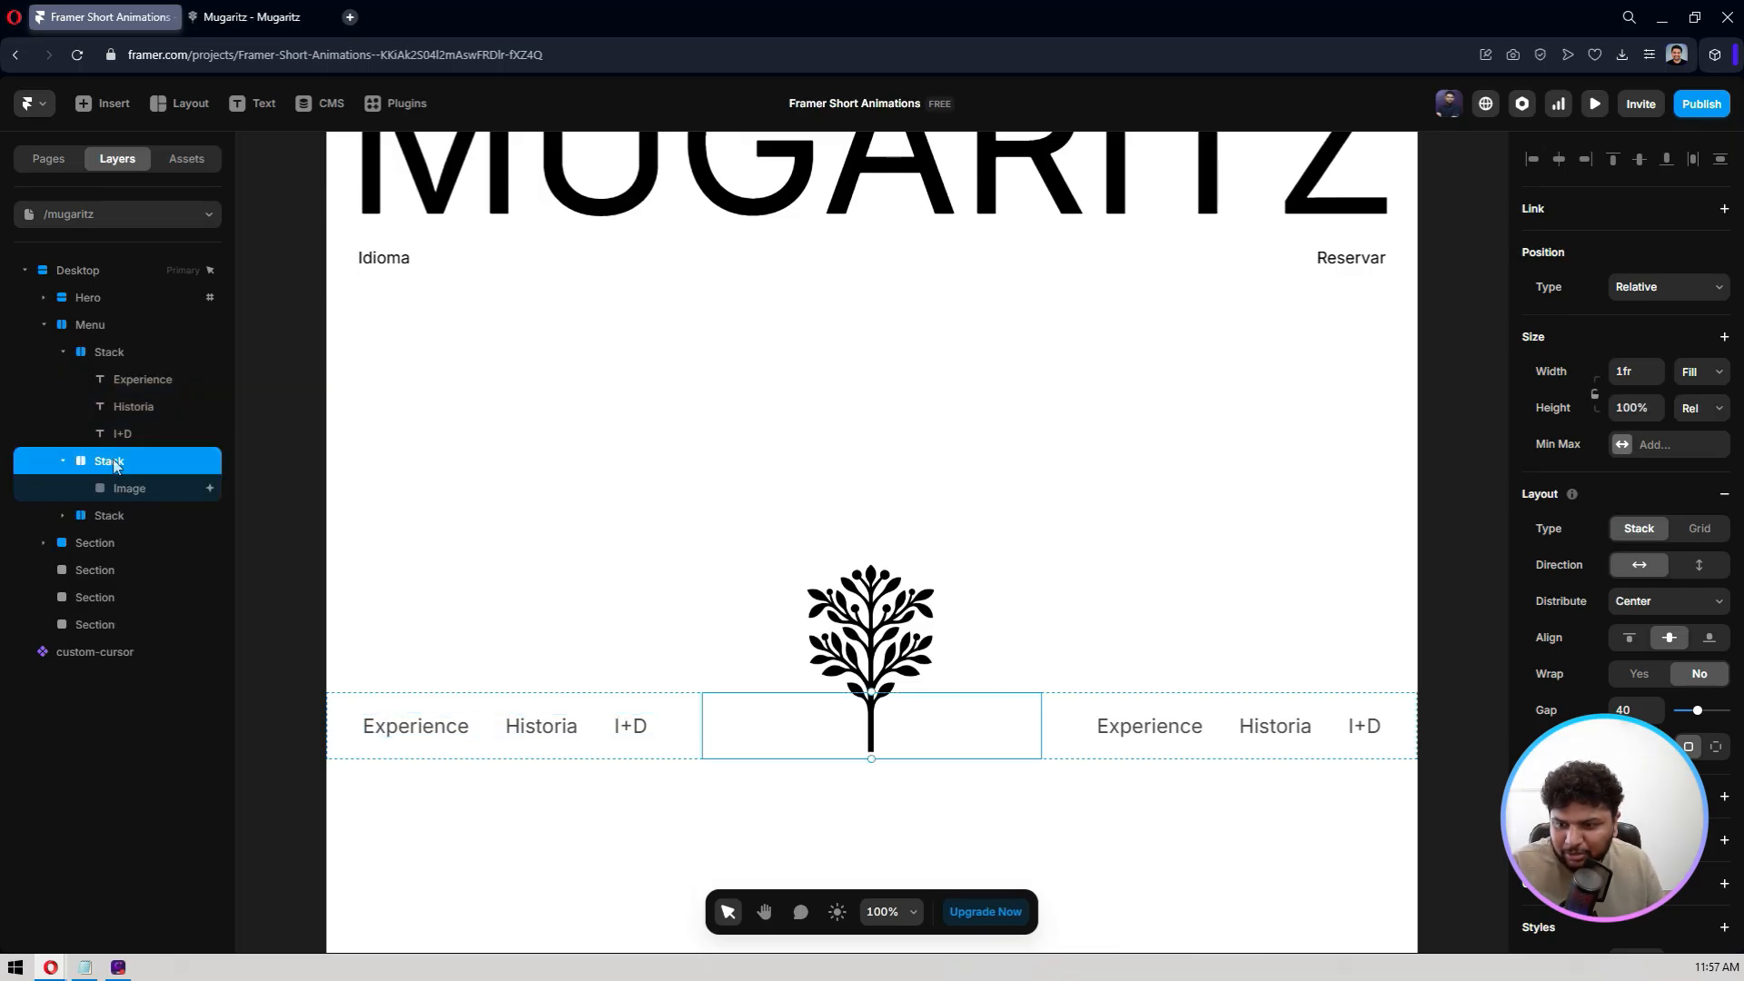
click(62, 352)
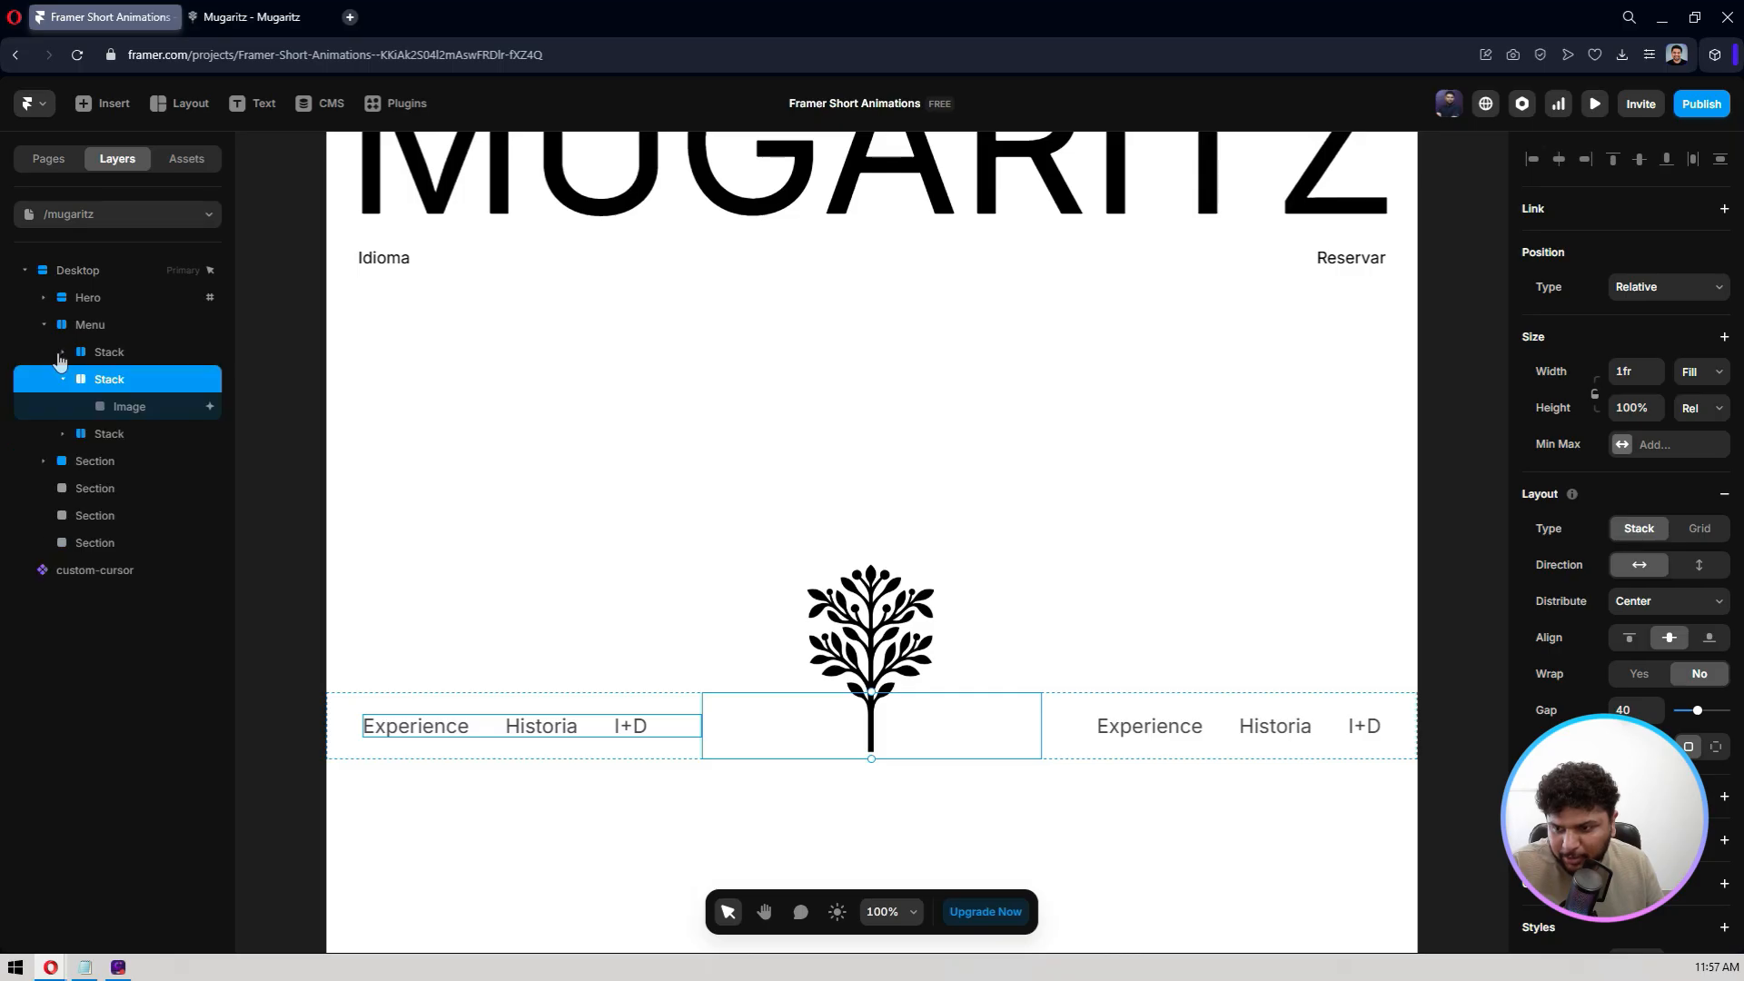
click(96, 324)
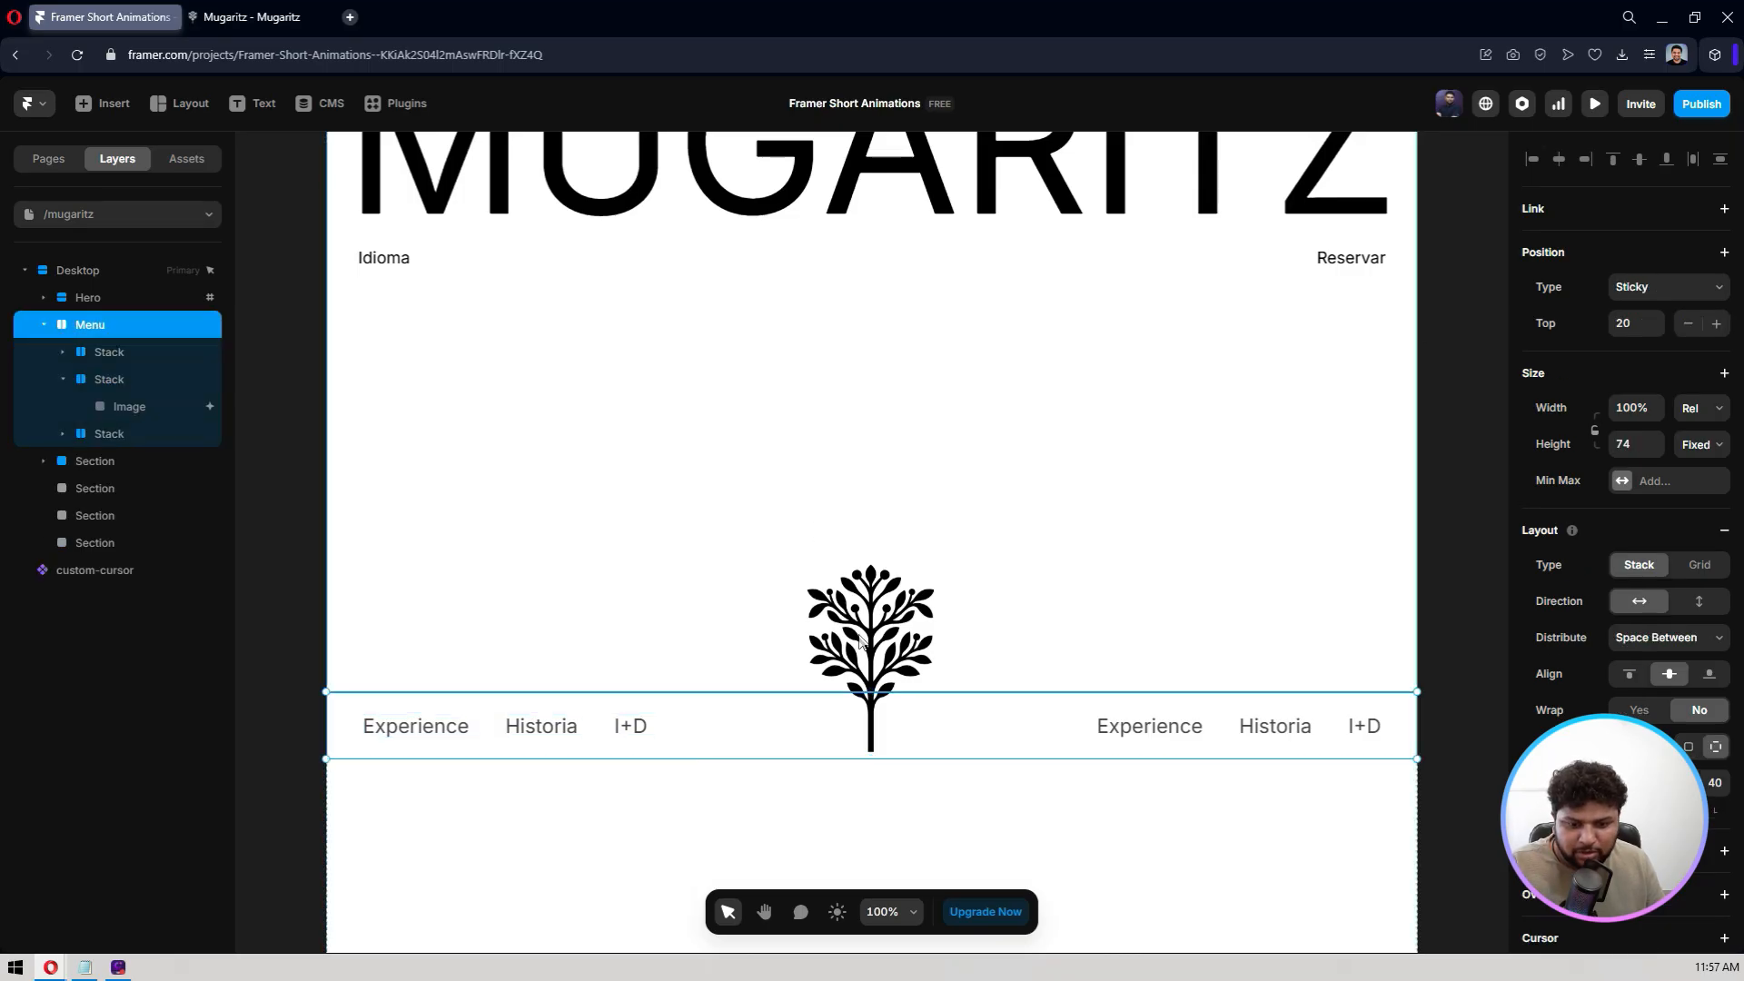
- Review the From and To settings of the Scroll Transform effect on the tree image inside the Menu
click(913, 633)
click(874, 618)
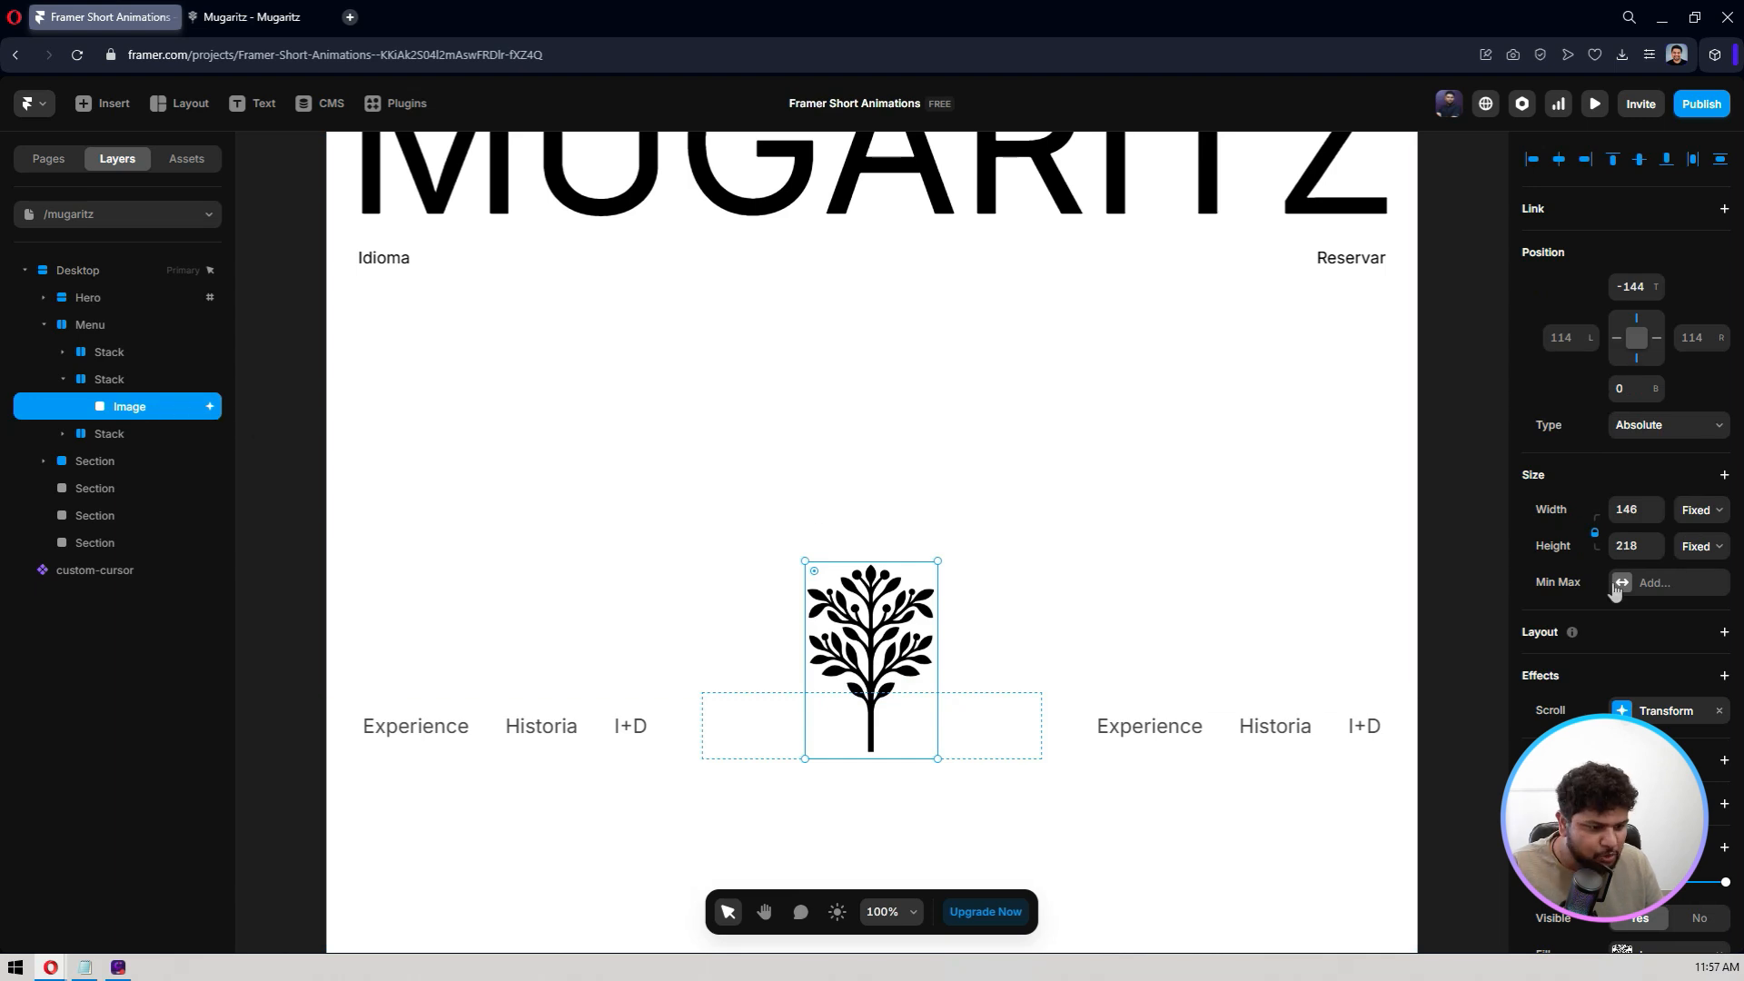
scroll(1553, 536, down, 2)
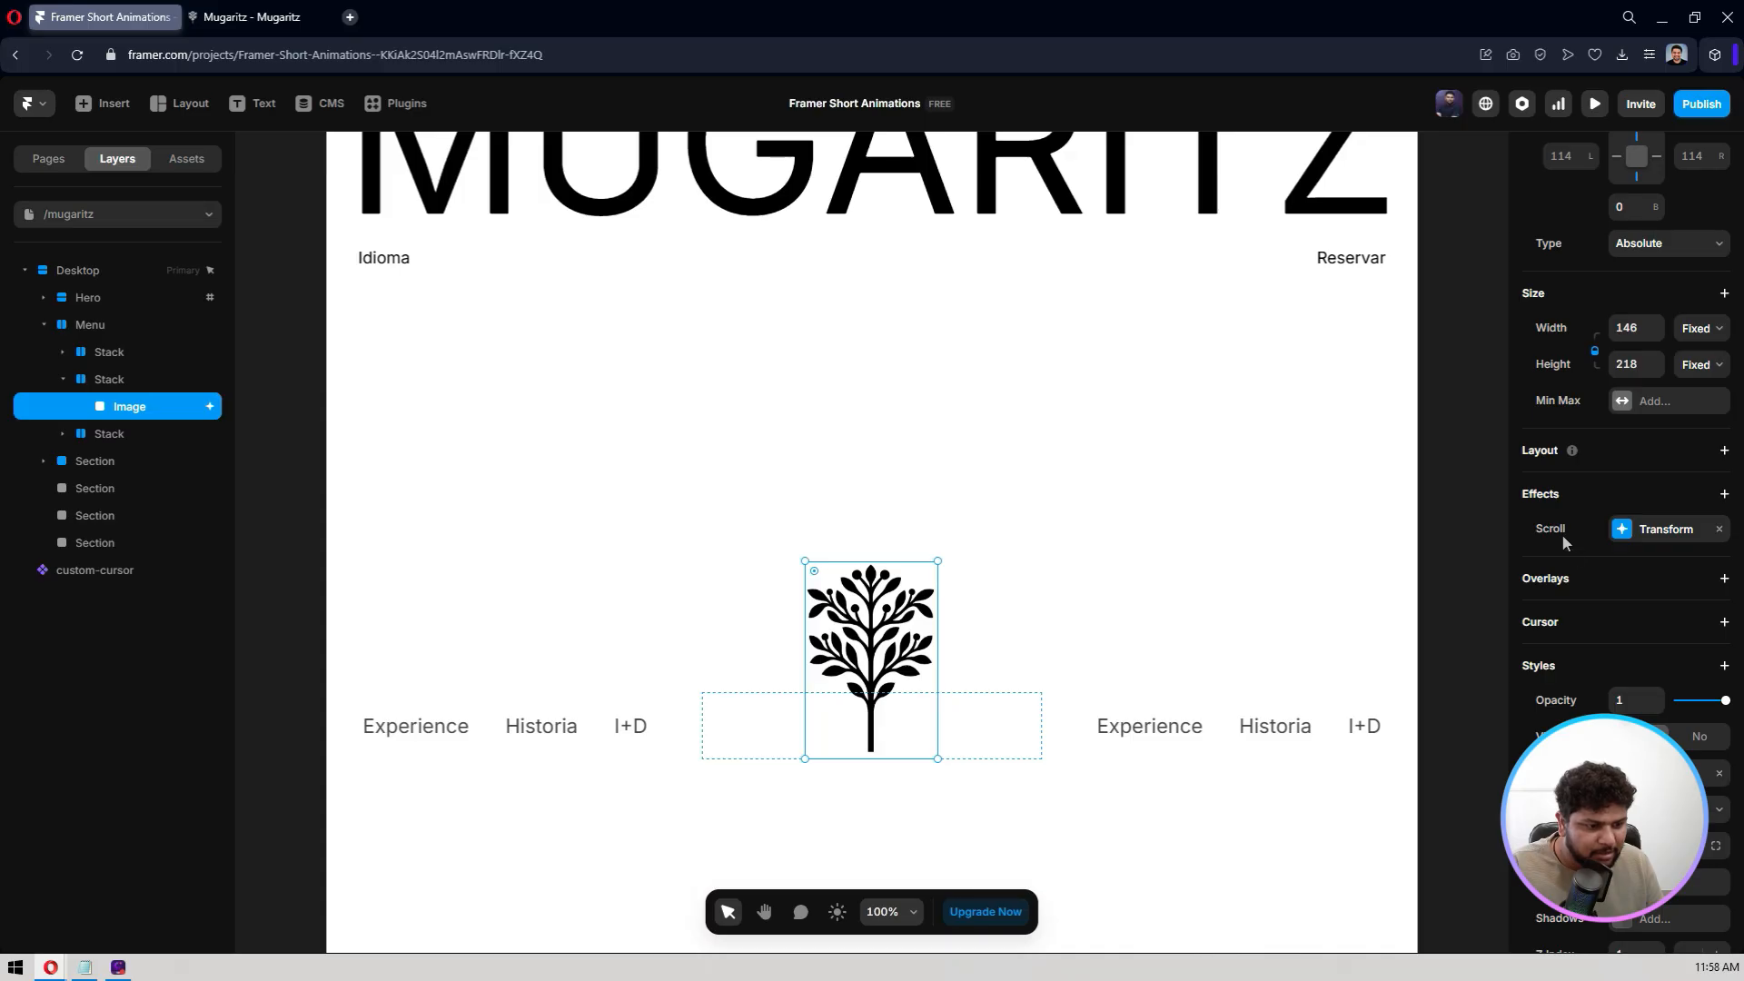
click(1646, 529)
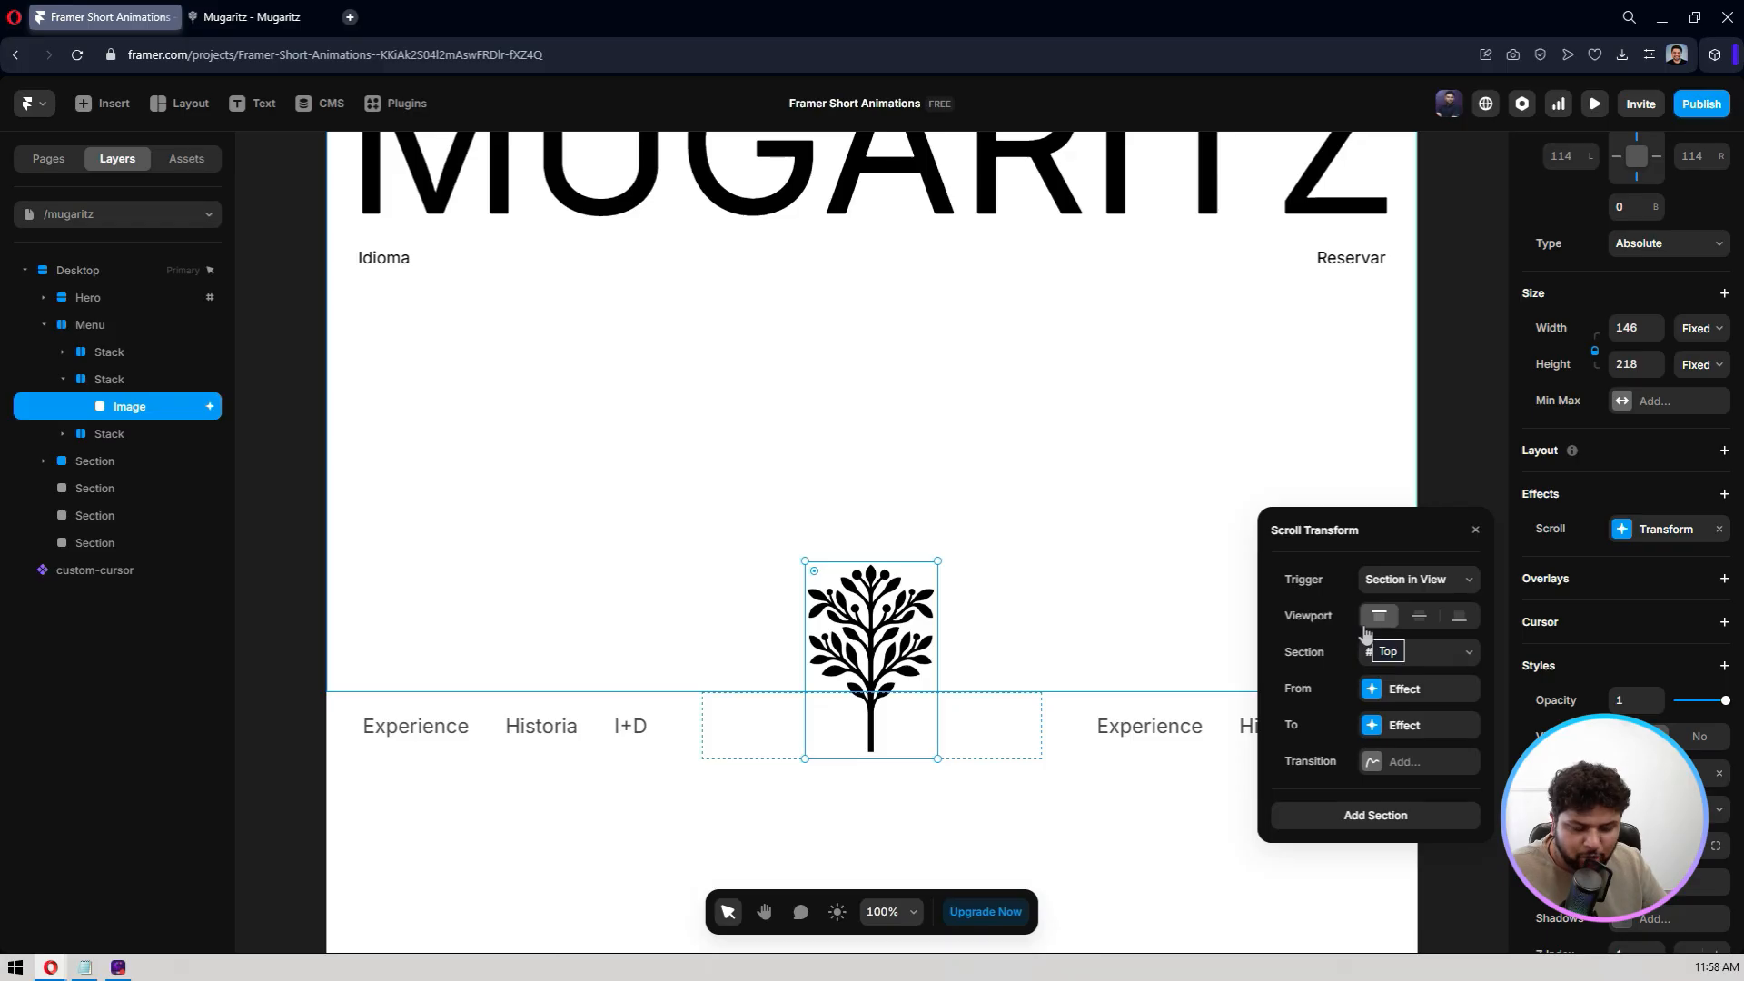
click(1379, 688)
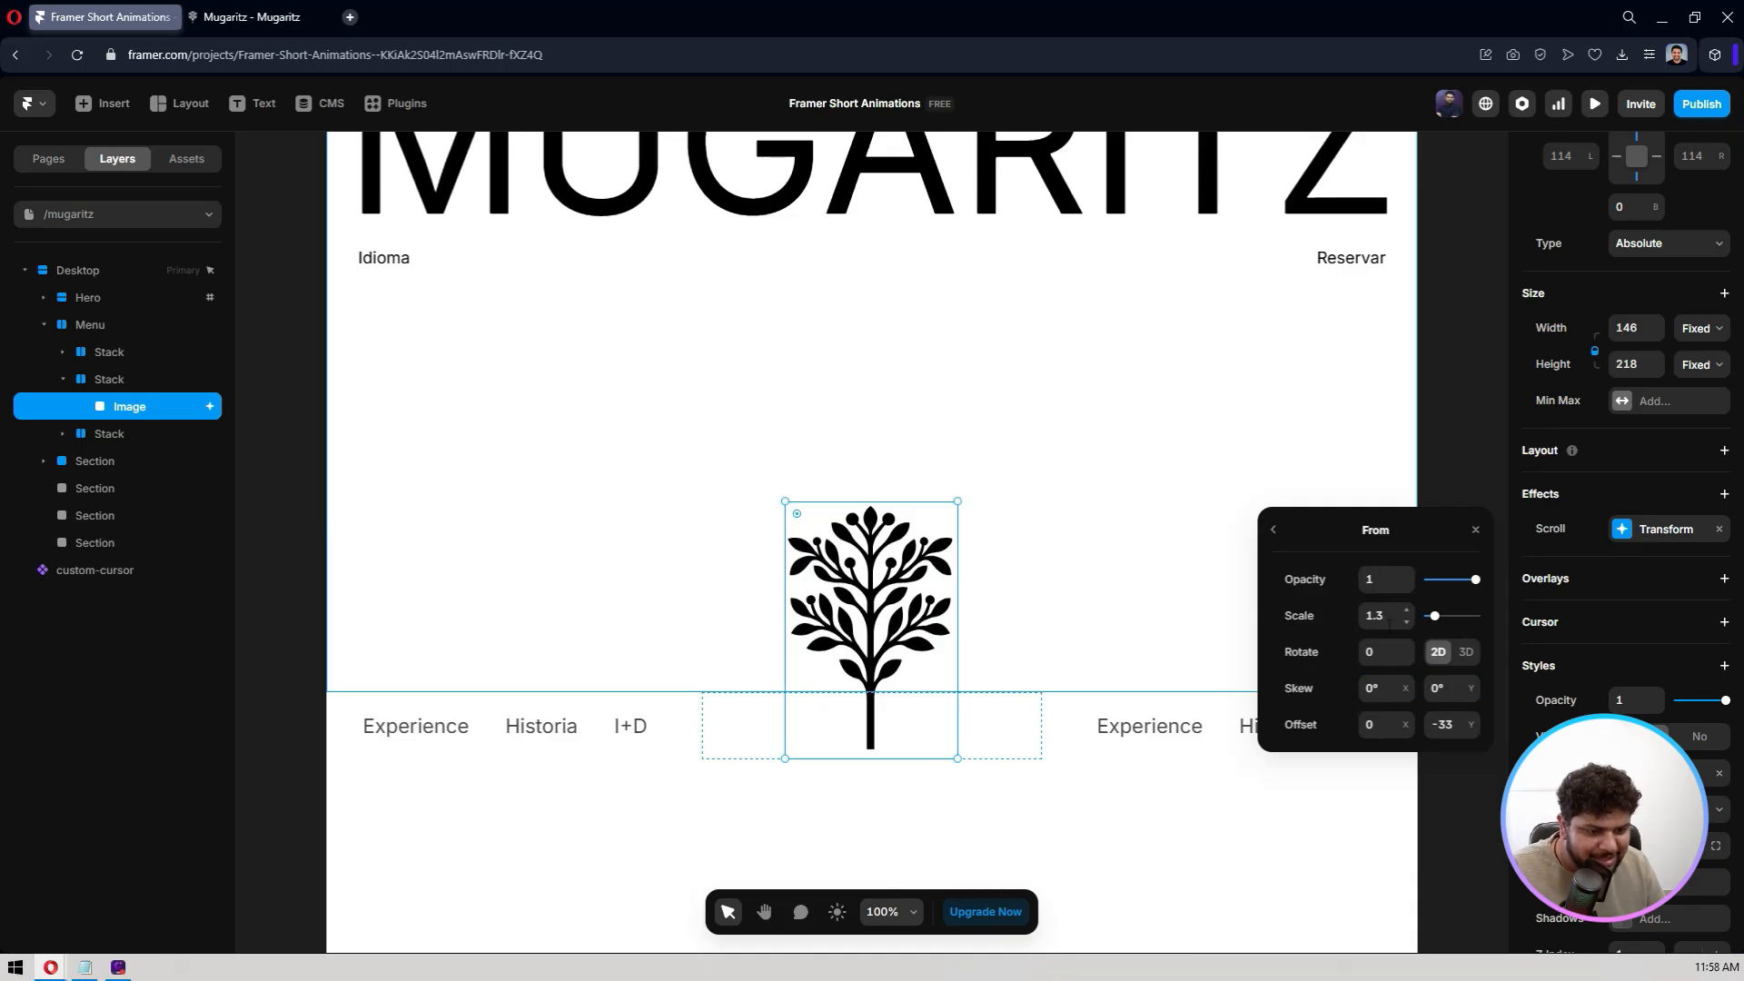
click(1273, 530)
click(1393, 688)
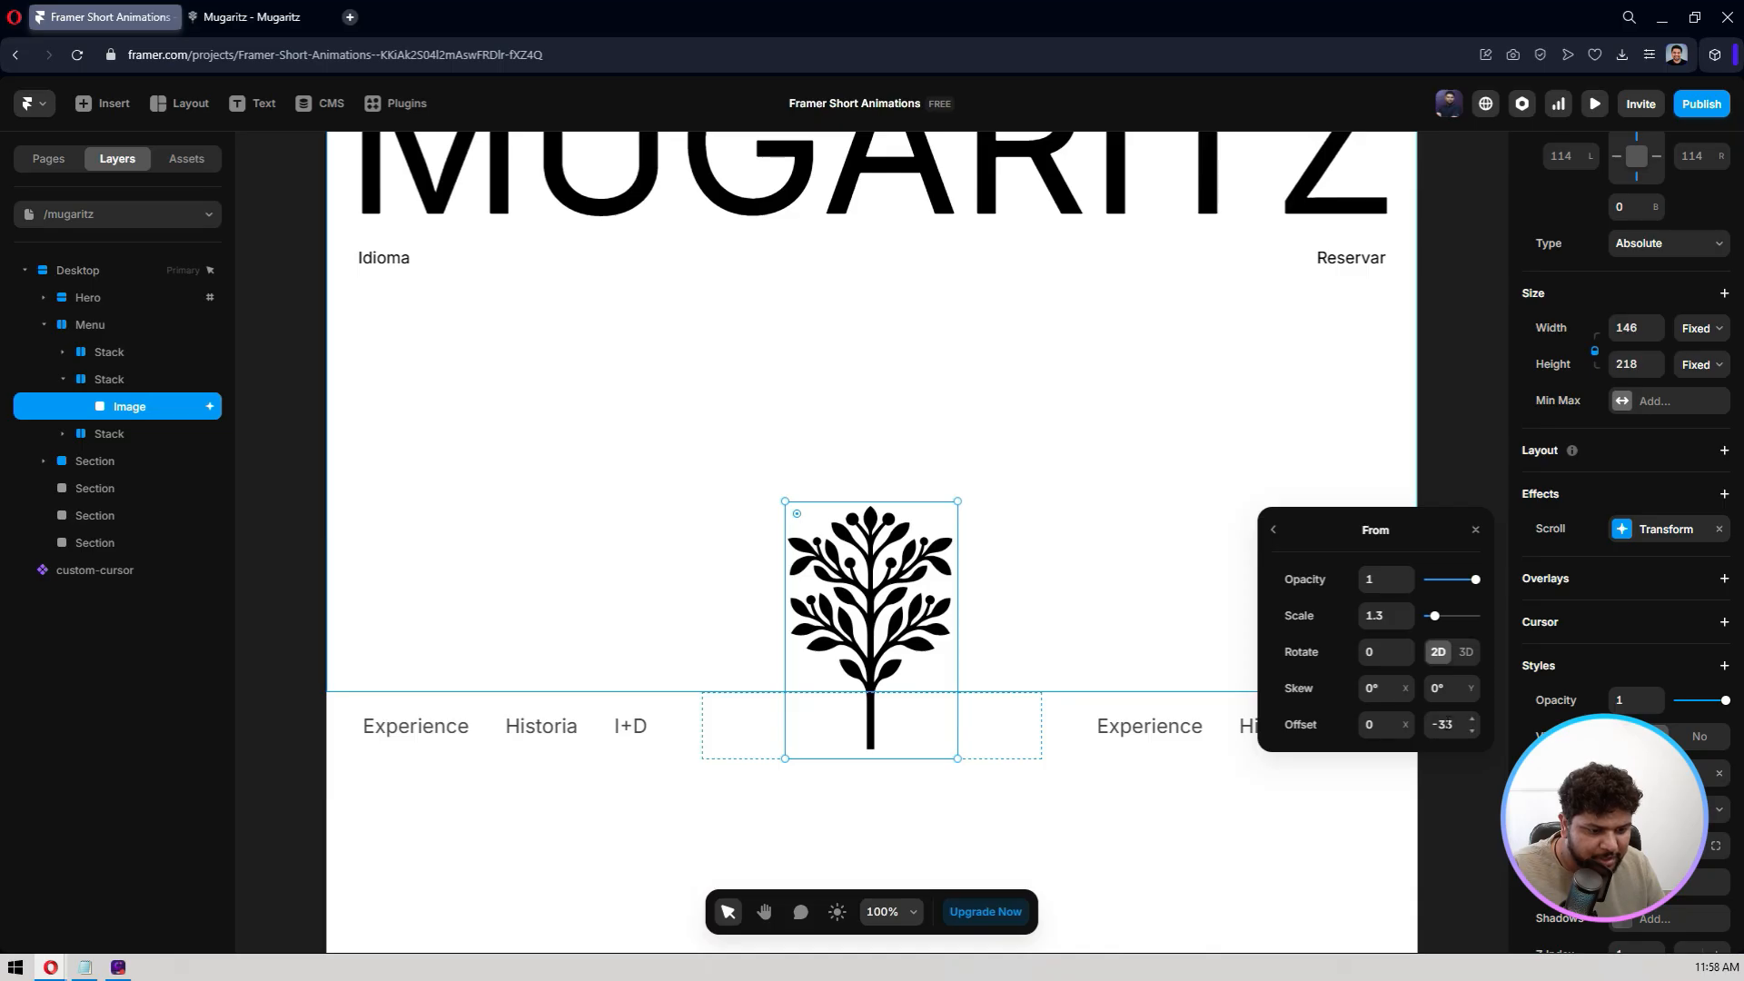
click(1274, 530)
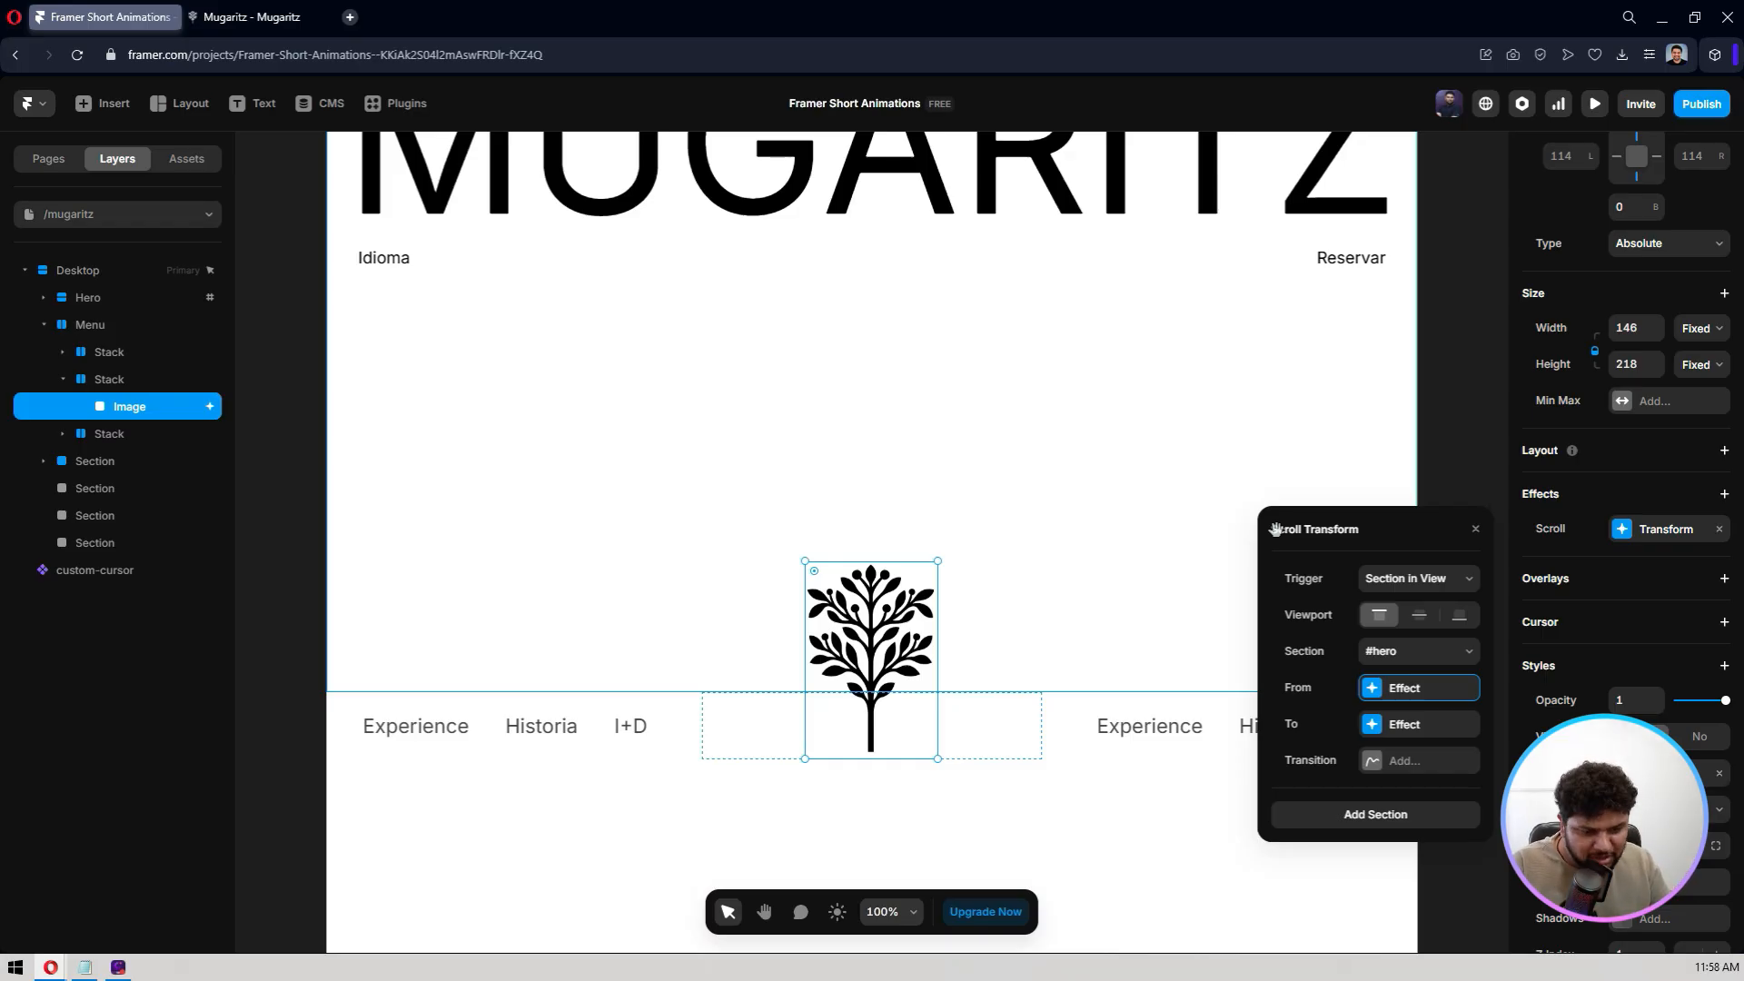
click(1369, 727)
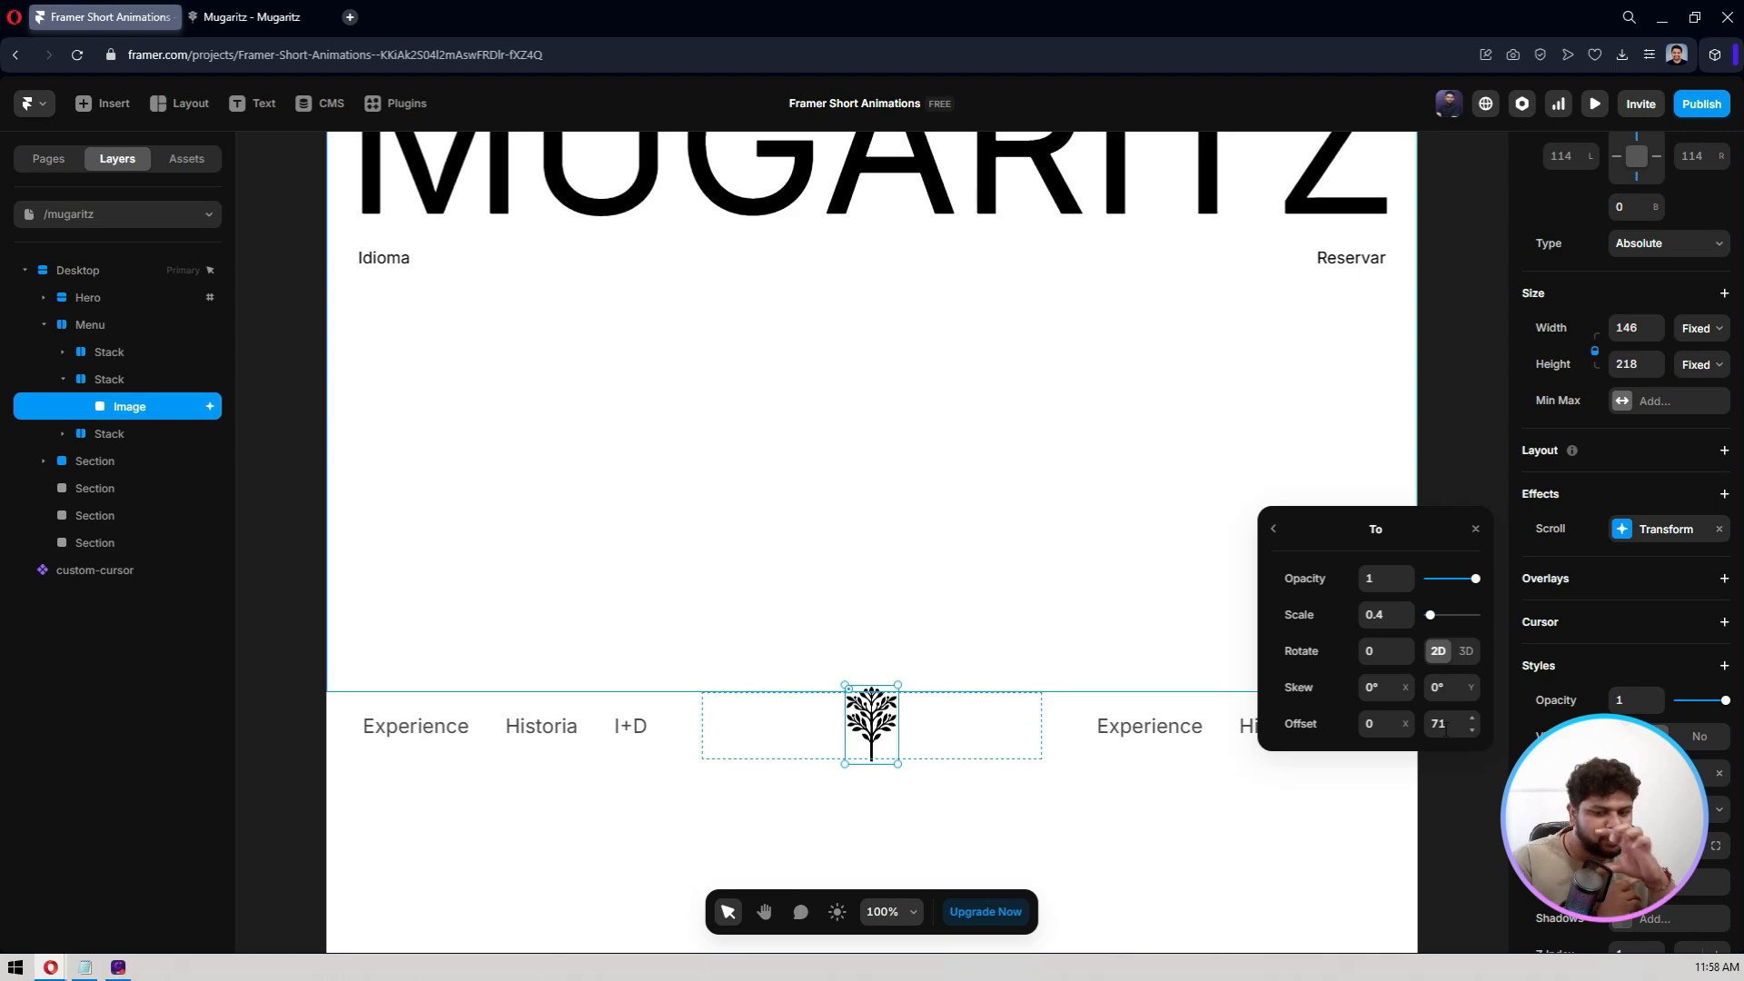
click(1273, 529)
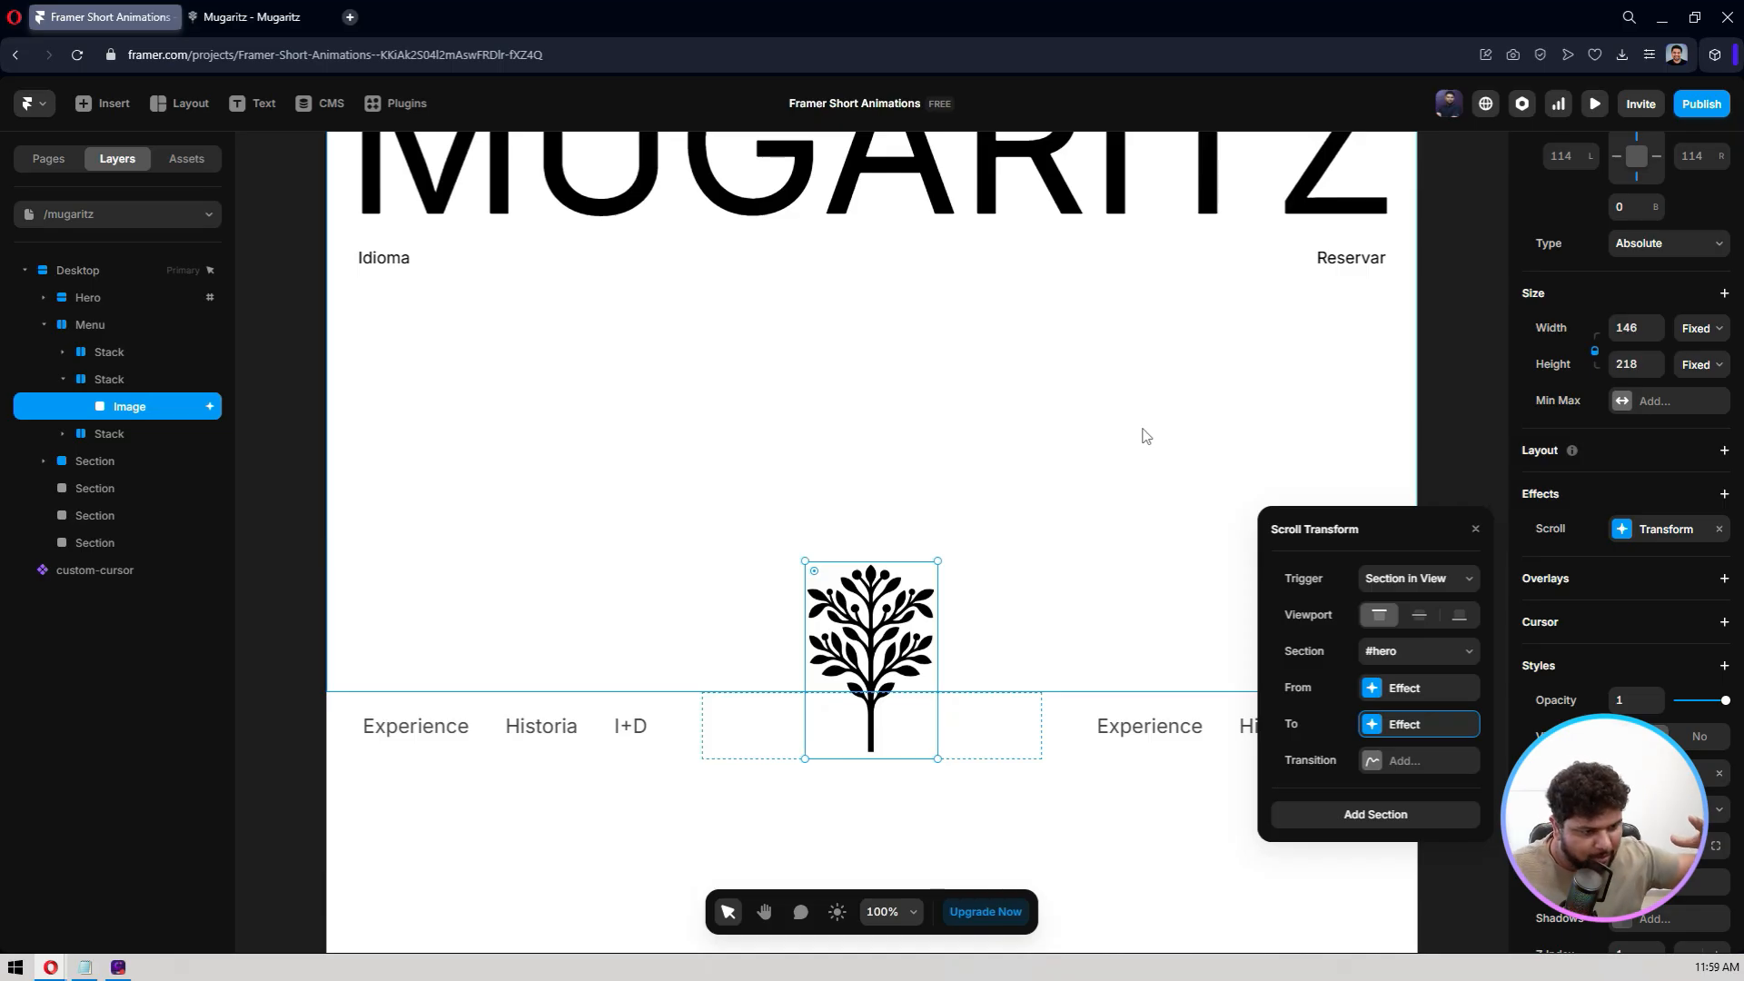
click(1473, 394)
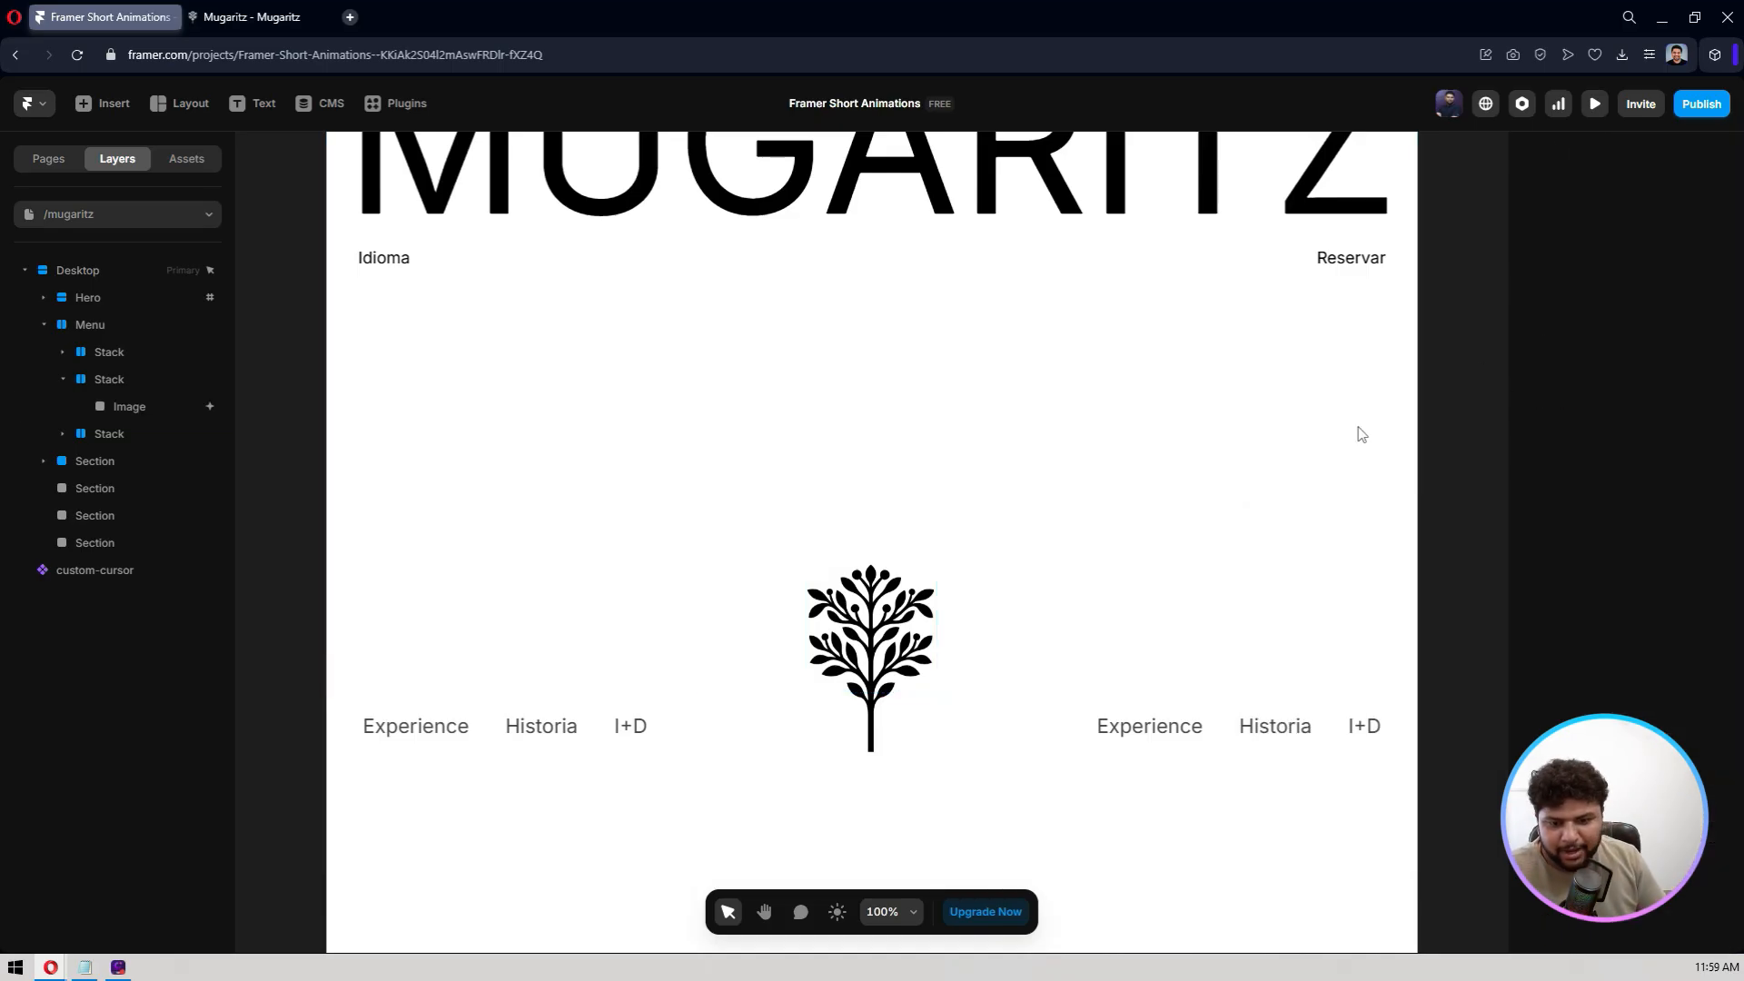
- Review the Menu layer and the custom cursor setting of the Desktop breakpoint
click(347, 718)
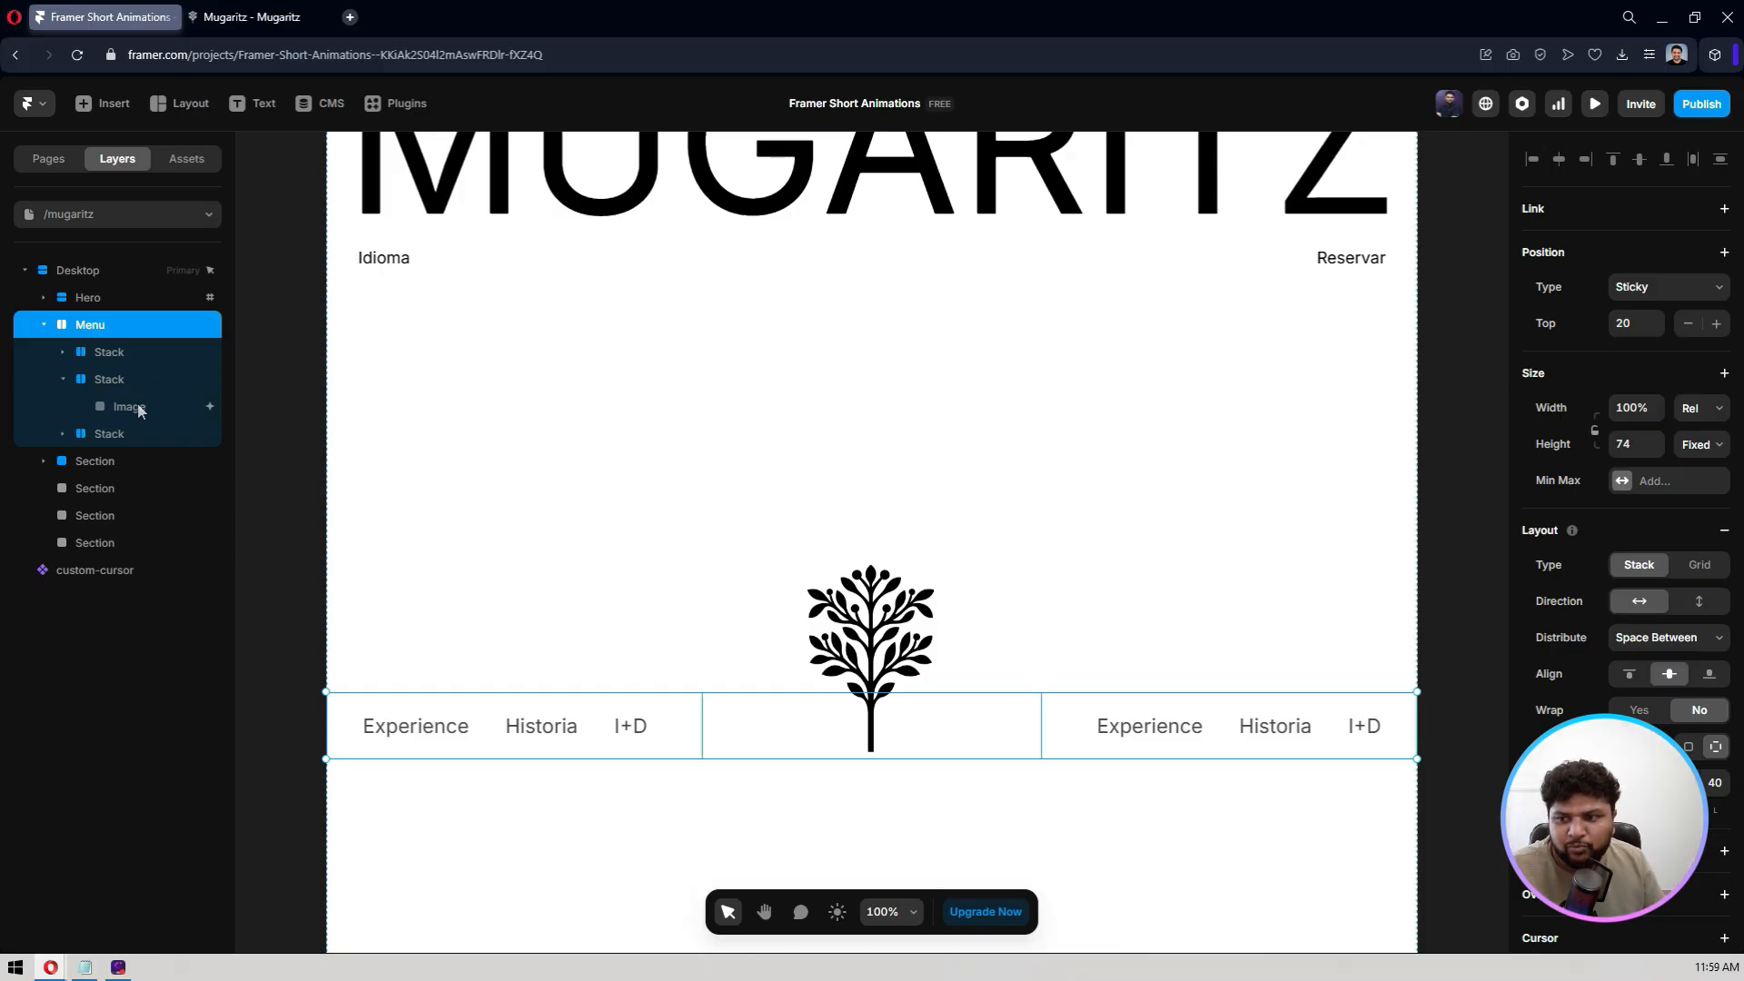
click(88, 272)
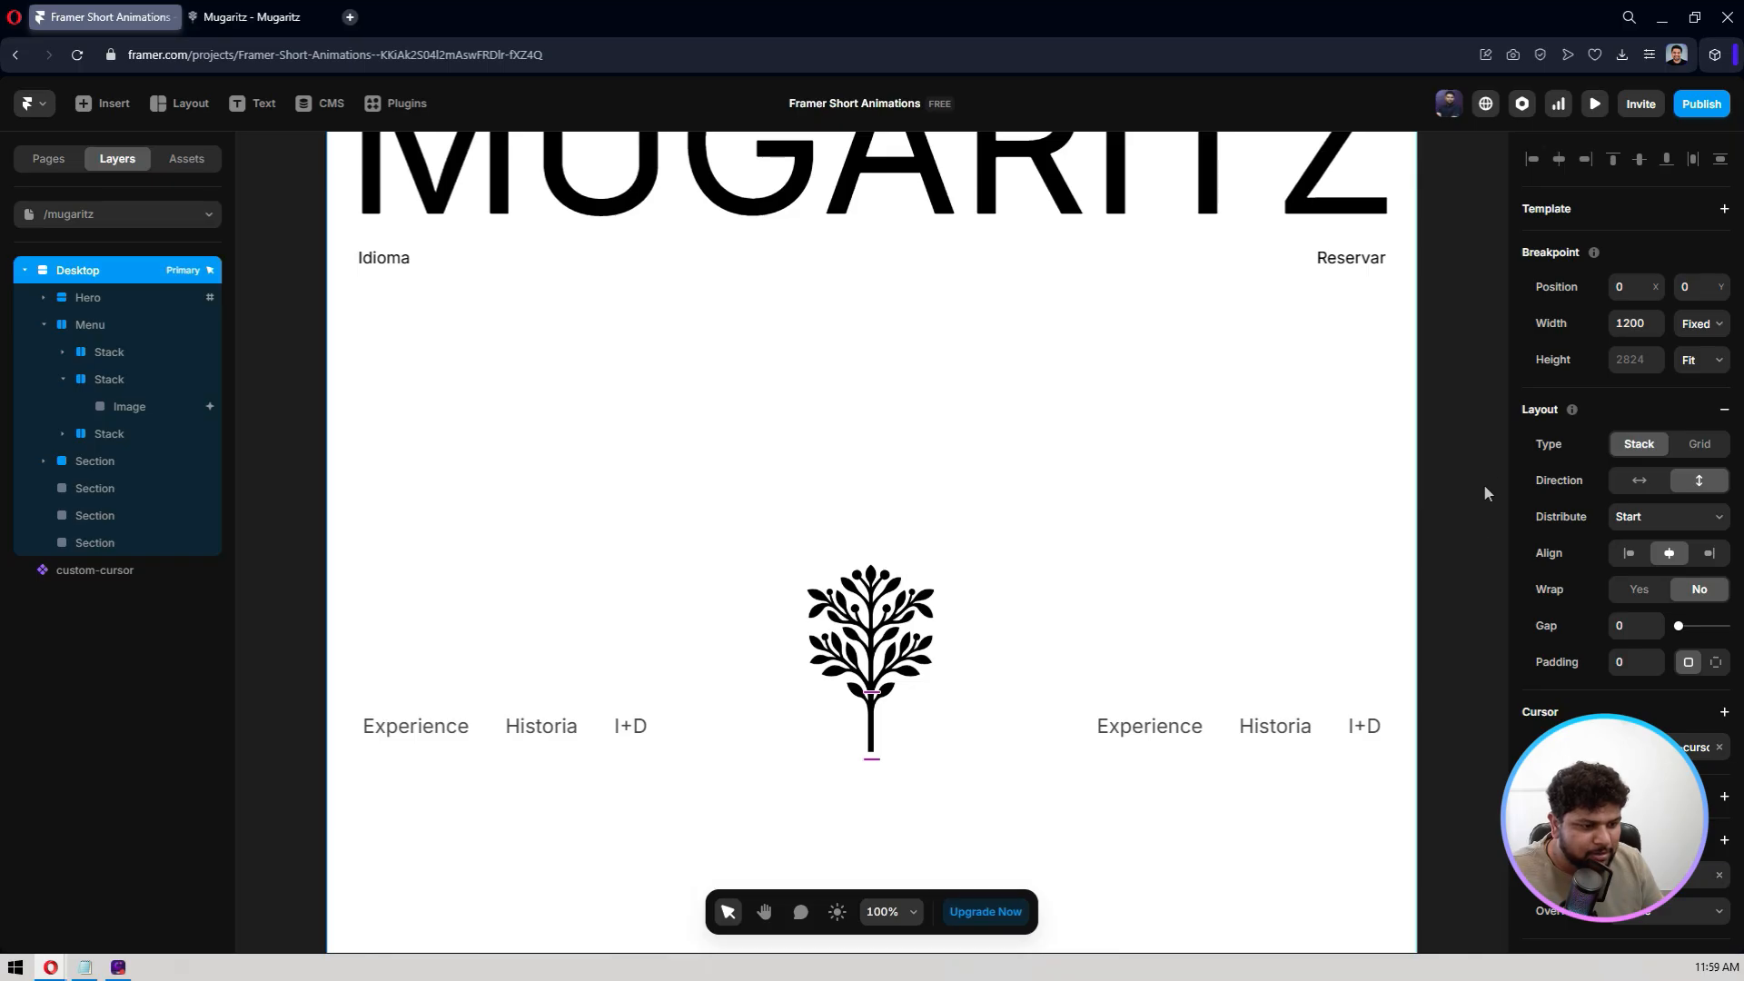
scroll(1648, 499, down, 3)
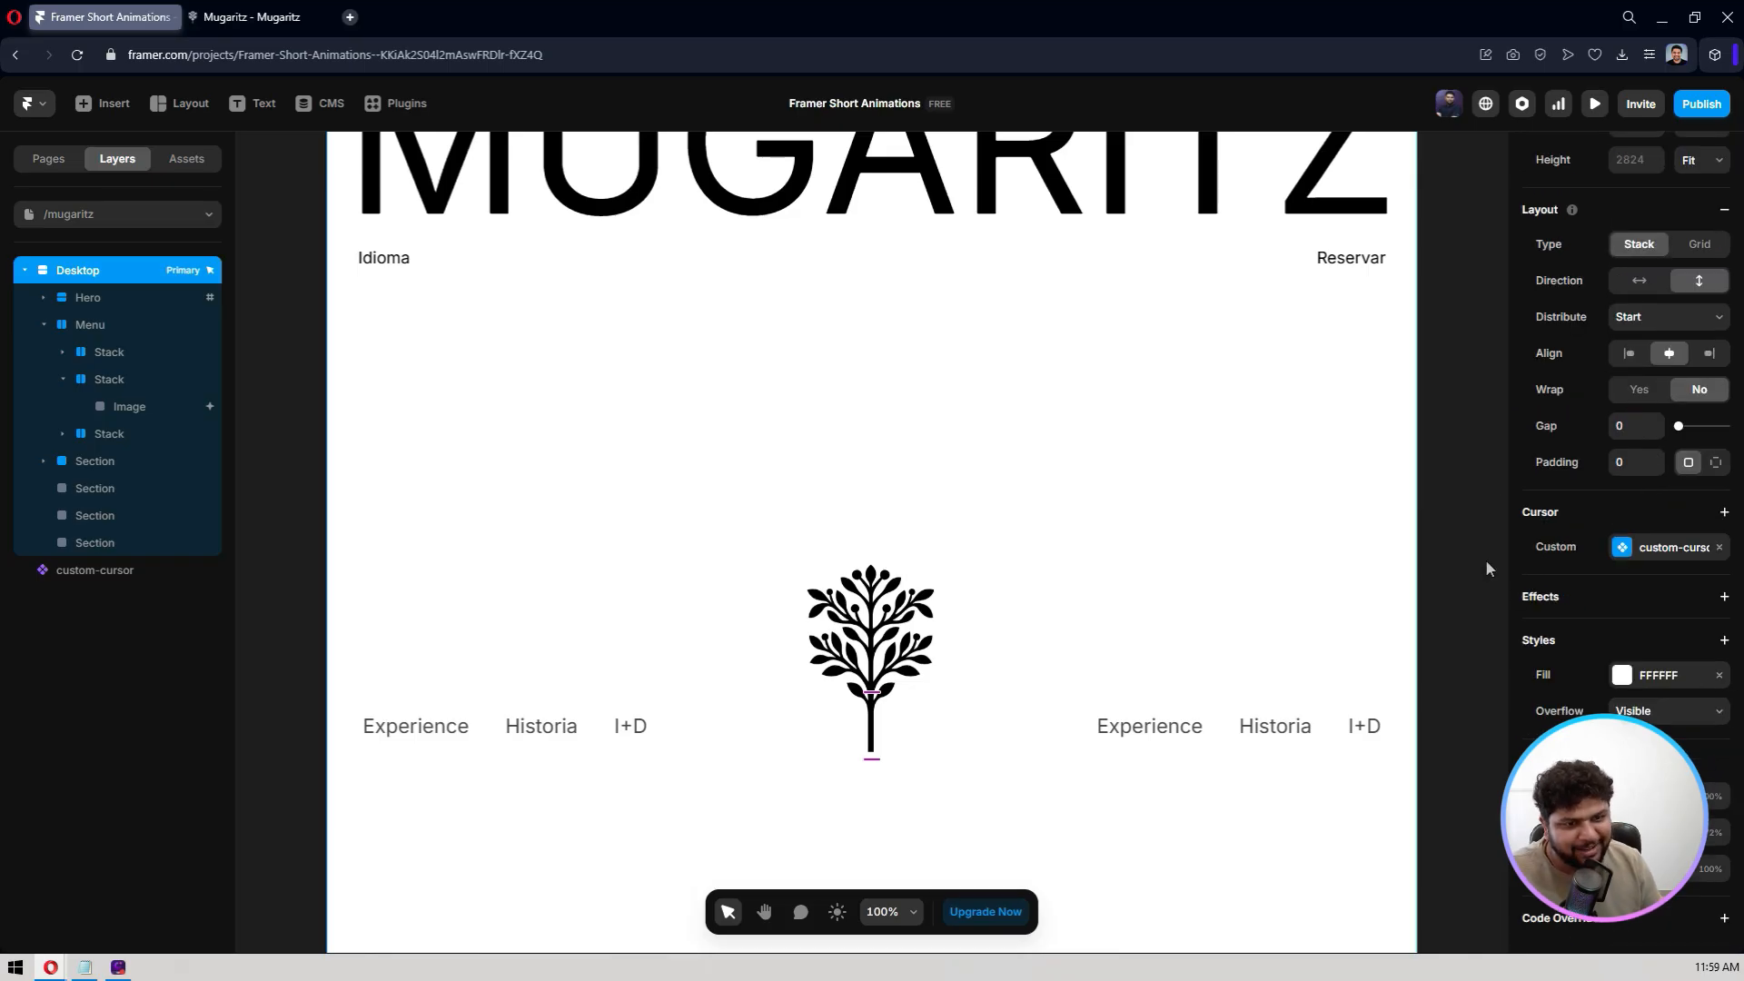
- Try placing the custom-cursor component inside the Hero section, and move it back onto the empty canvas beside the Desktop page
scroll(1485, 558, up, 2)
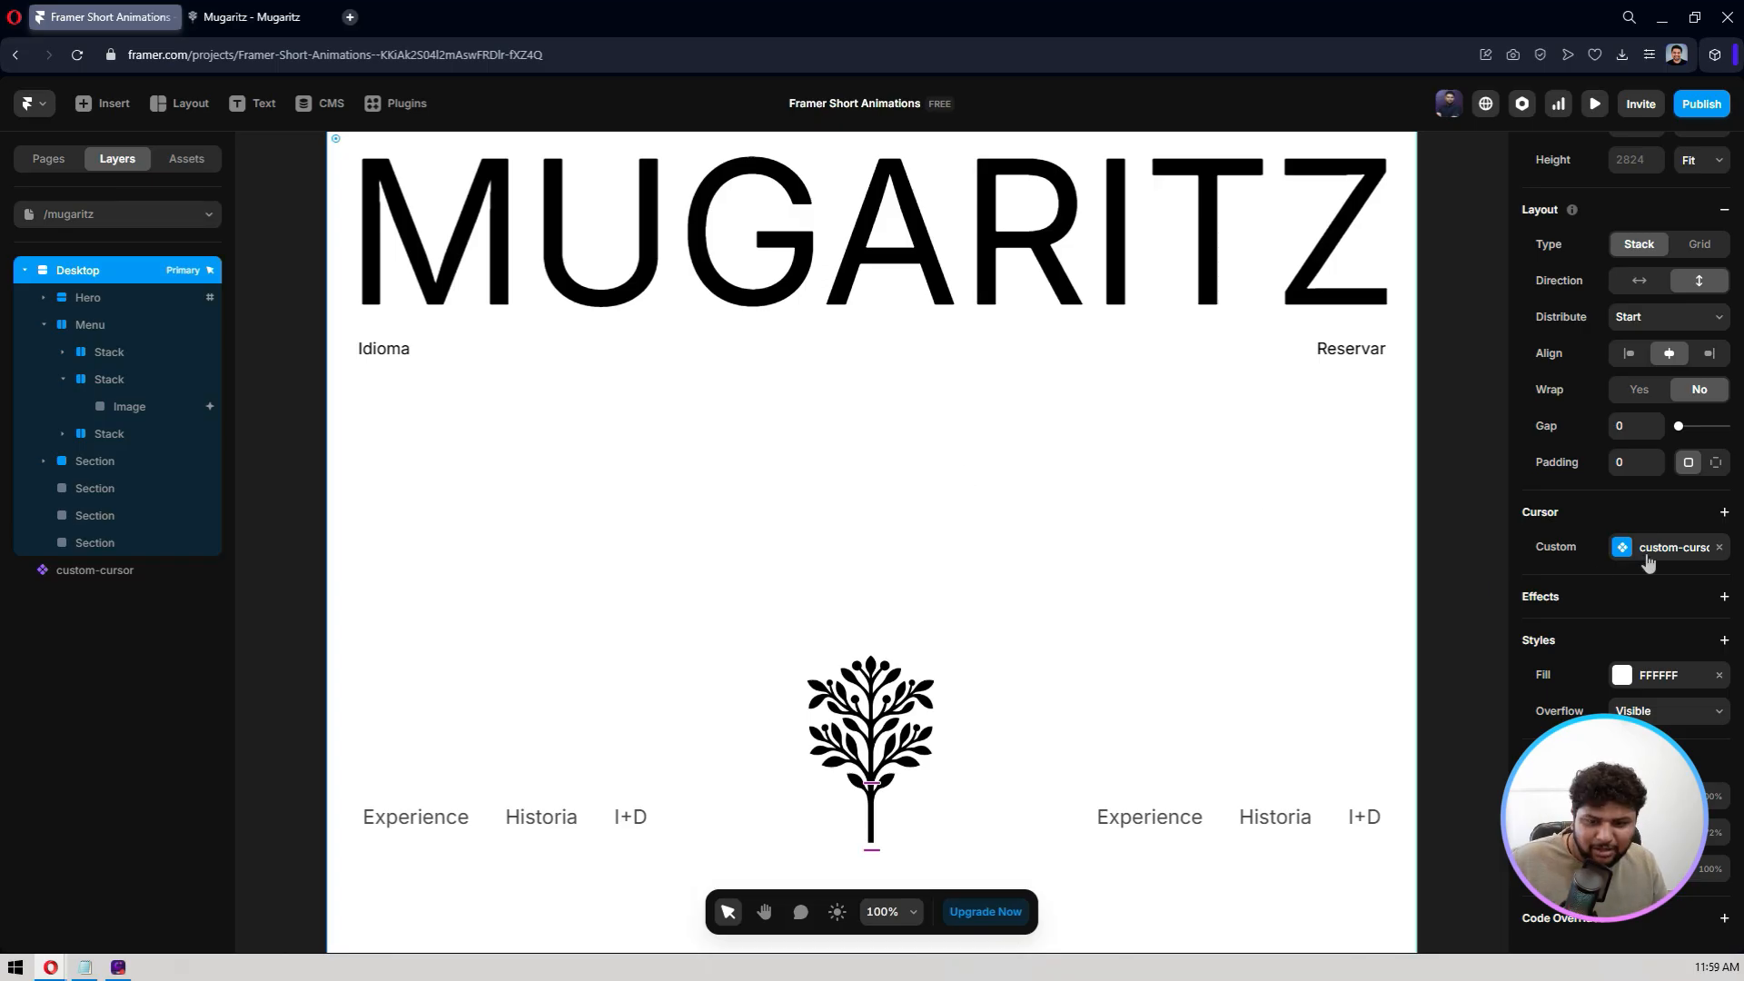
ctrl+scroll(1277, 449, down, 2)
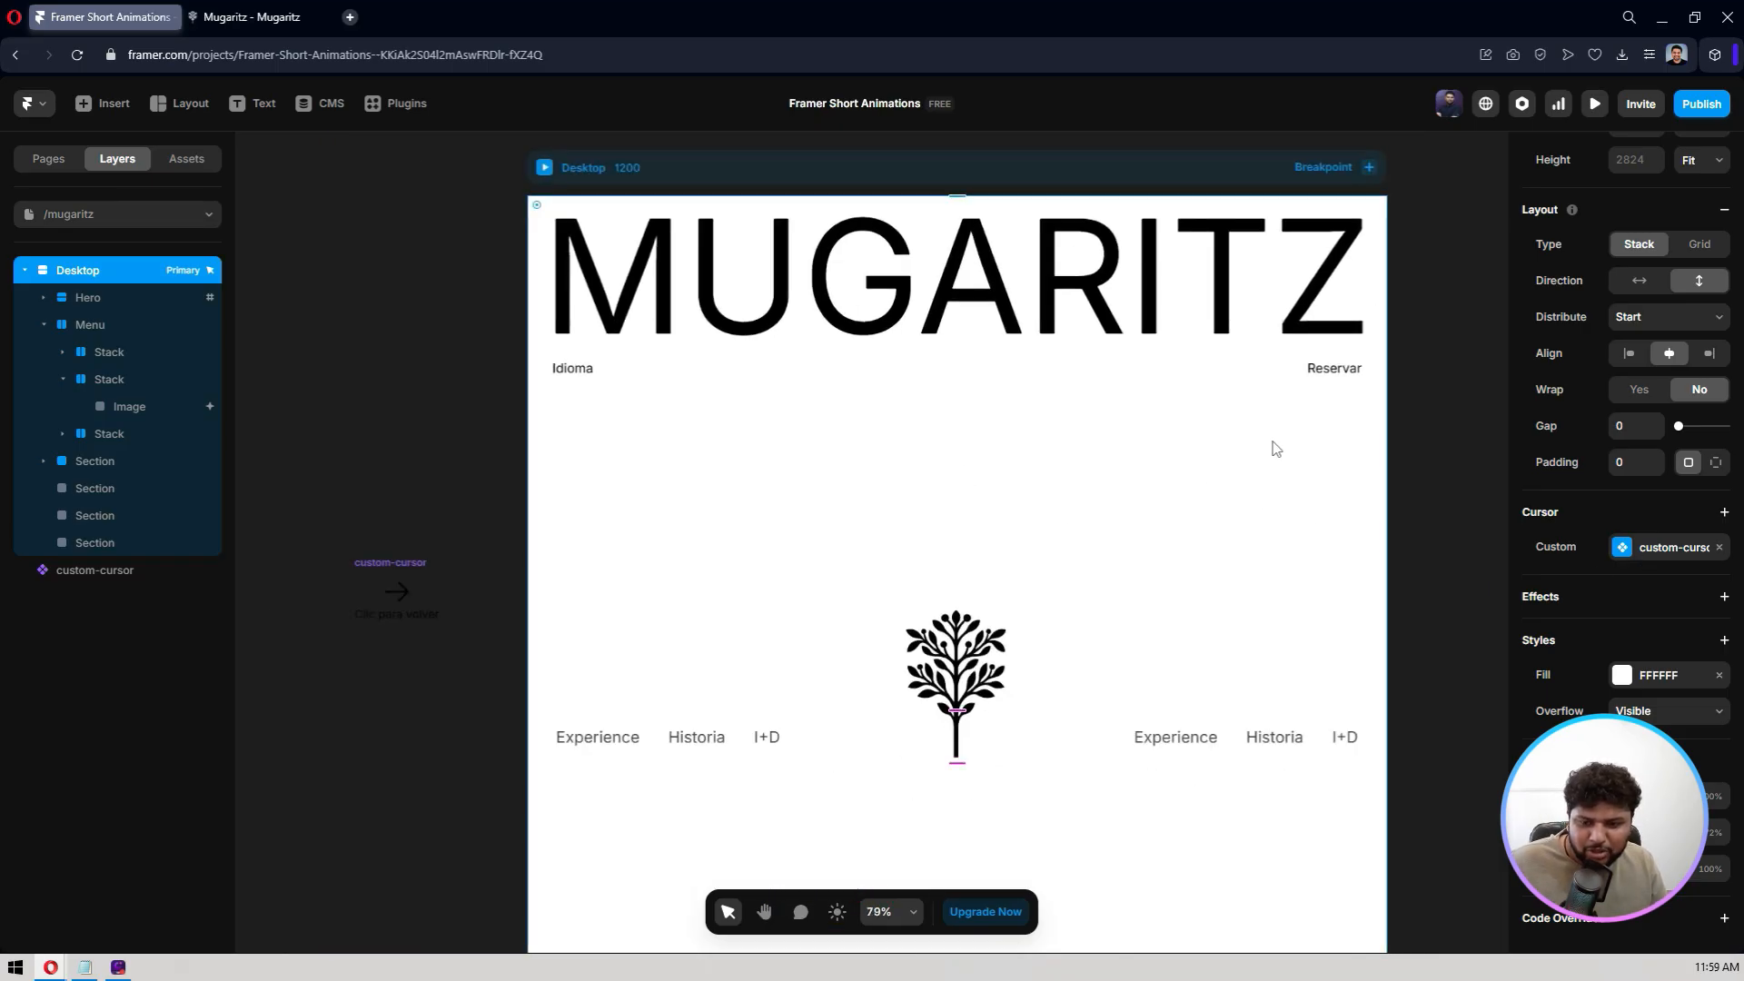
click(393, 561)
drag(384, 564, 862, 452)
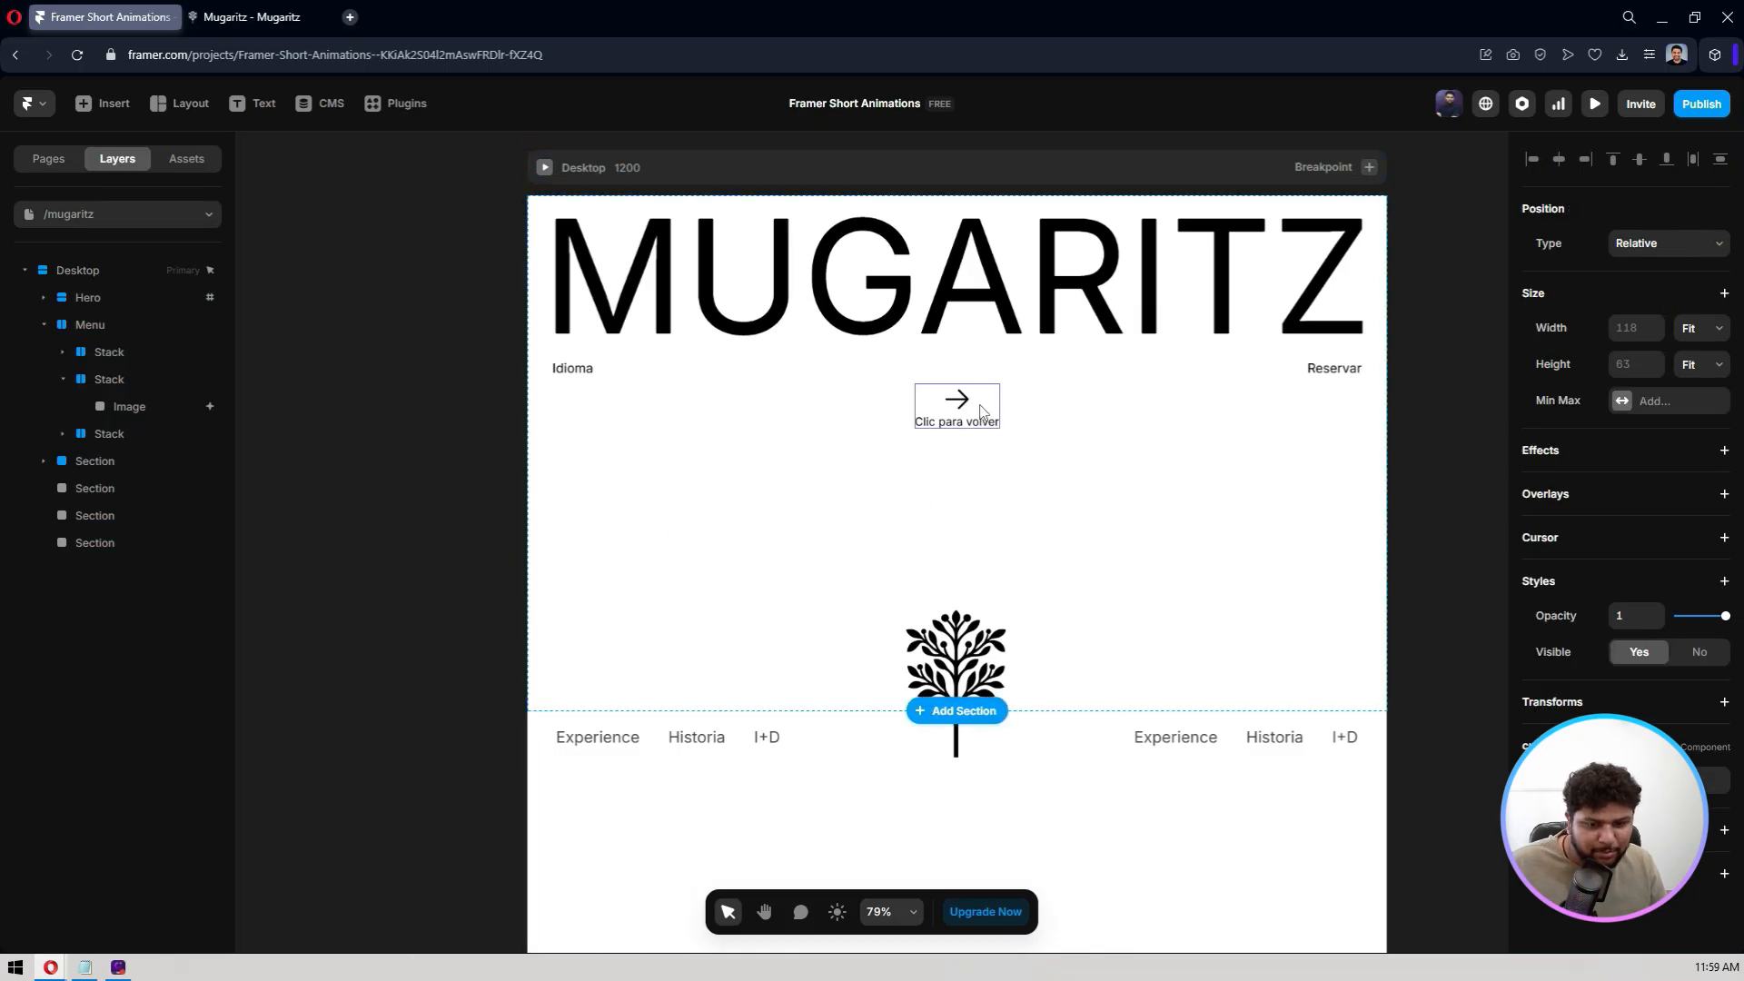
drag(979, 407, 380, 527)
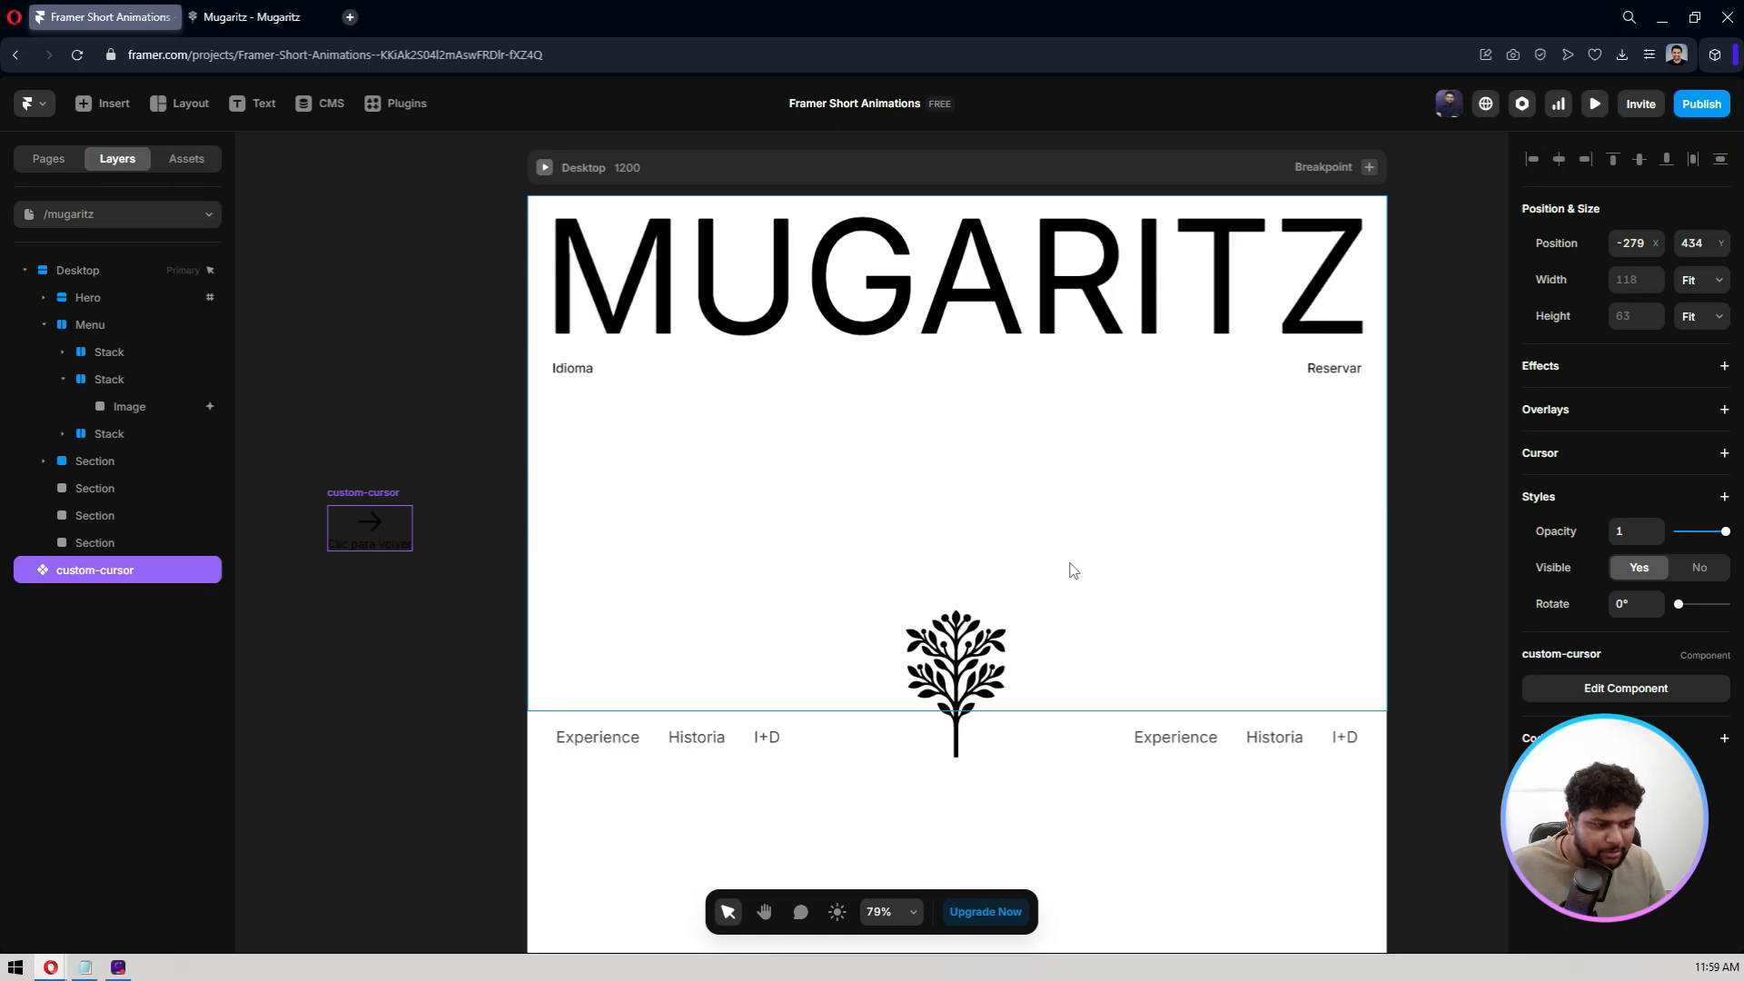
click(1476, 338)
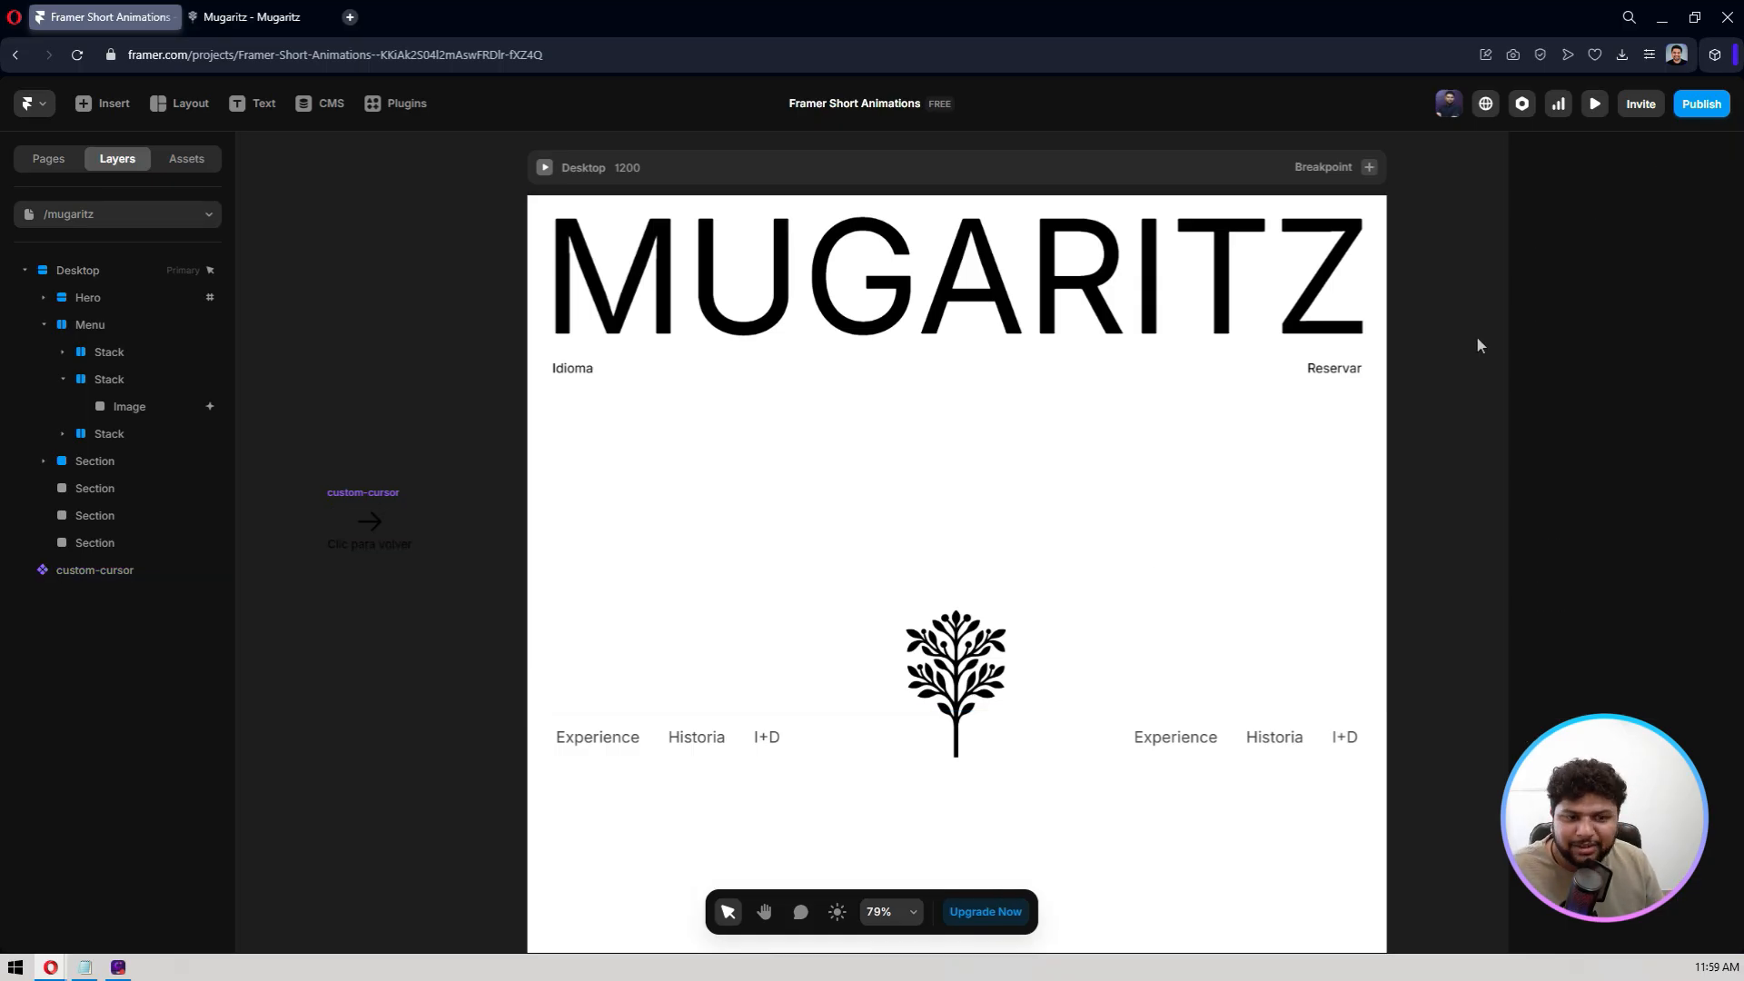